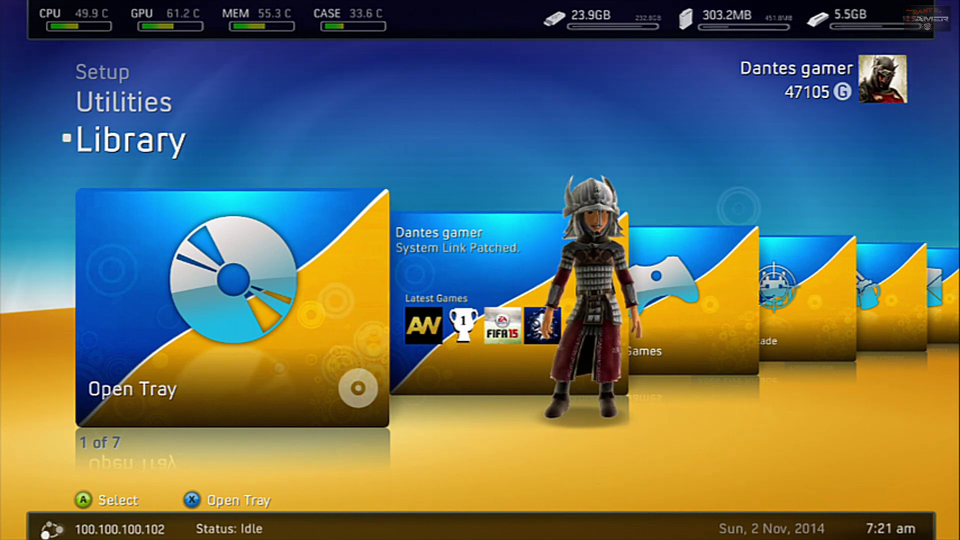
{"action": "key", "text": "Right"}
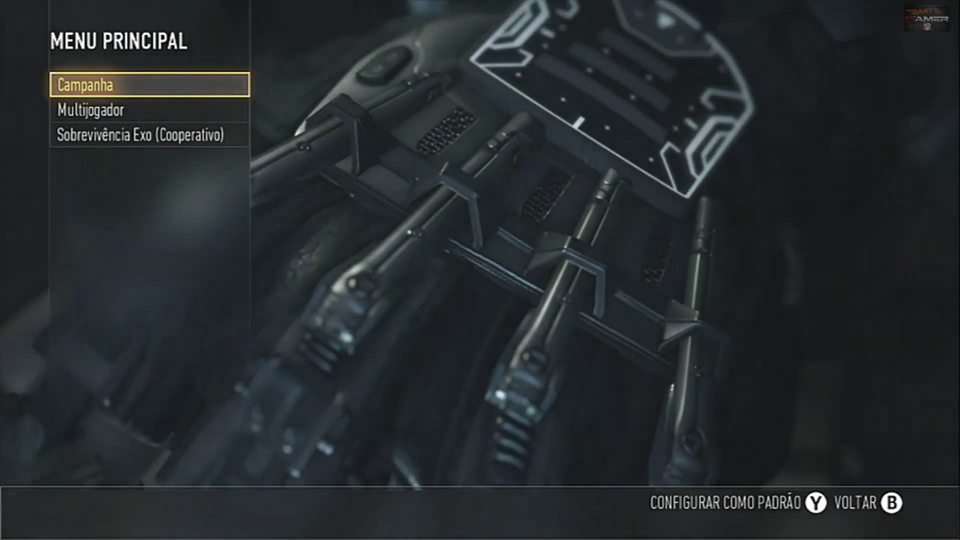
{"action": "key", "text": "Down"}
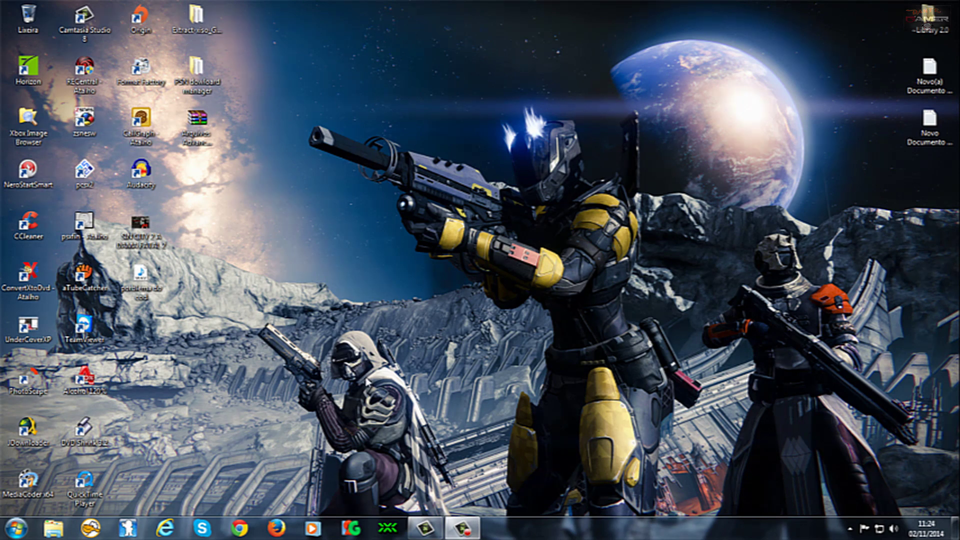
Step: Open abgx360 and browse for an input file in the "jogo de xbox360" folder on Disco Local (D:)
{"action": "left_click", "coordinate": [387, 529]}
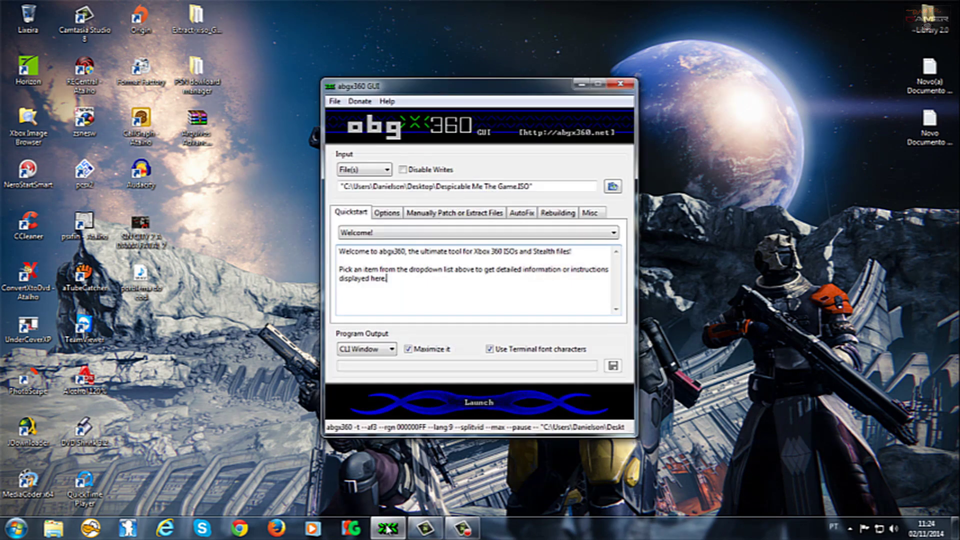
{"action": "left_click", "coordinate": [616, 189]}
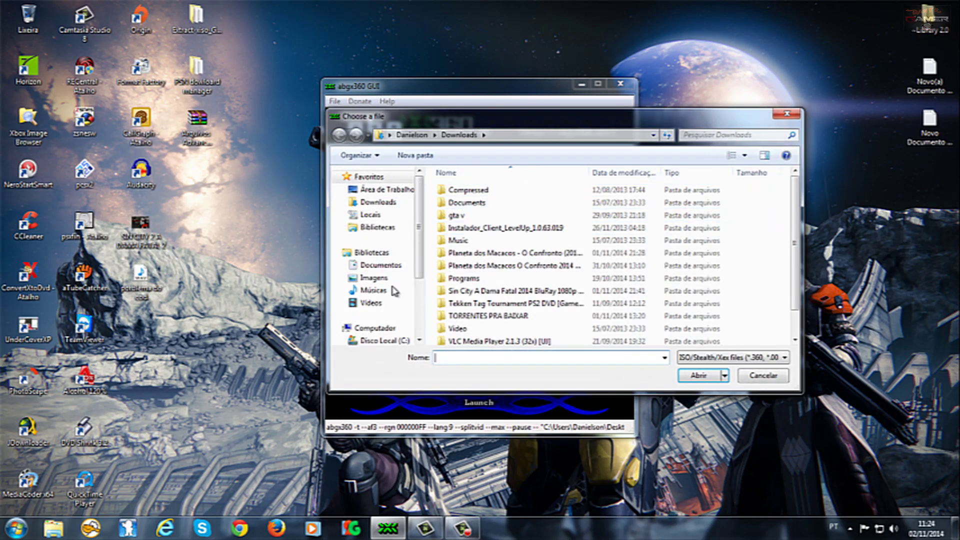
{"action": "left_click_drag", "start_coordinate": [420, 267], "coordinate": [420, 307]}
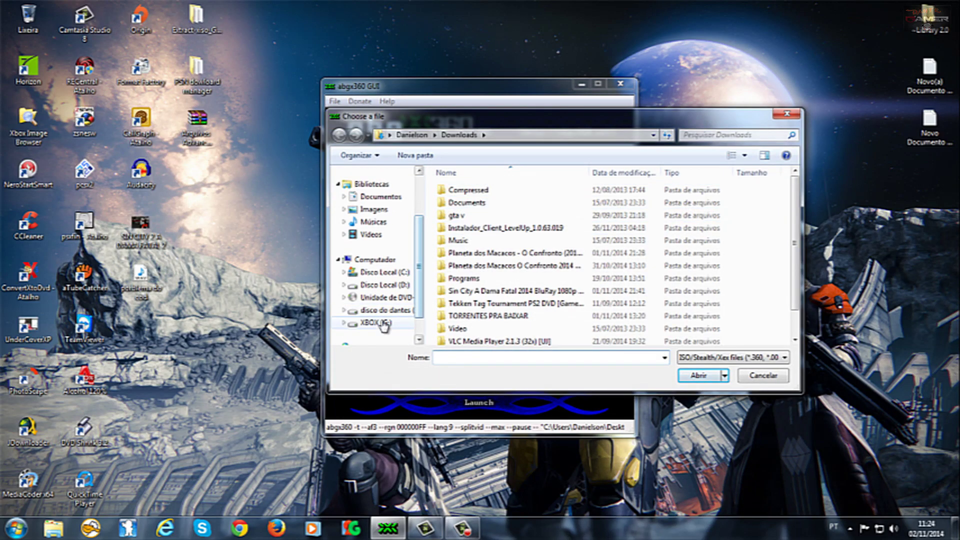
{"action": "left_click", "coordinate": [385, 284]}
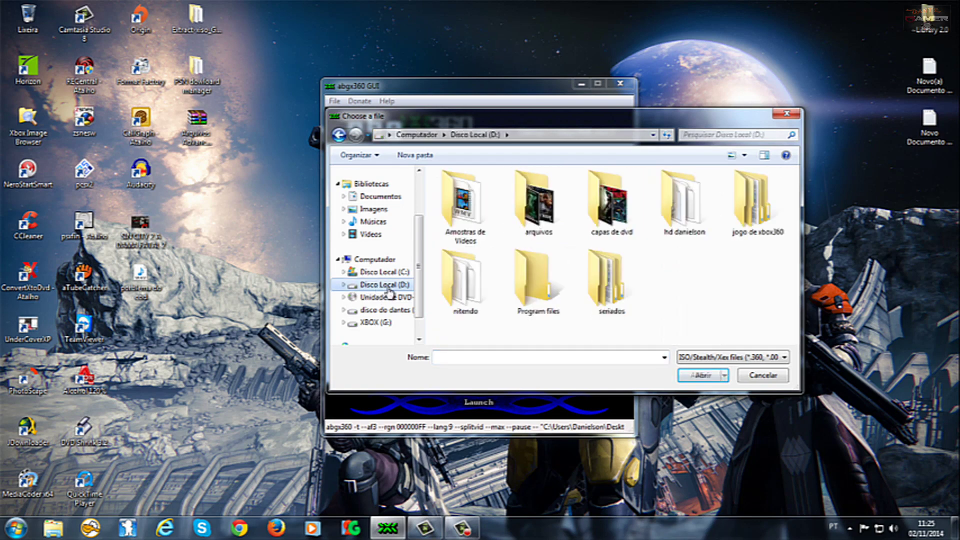
{"action": "double_click", "coordinate": [755, 205]}
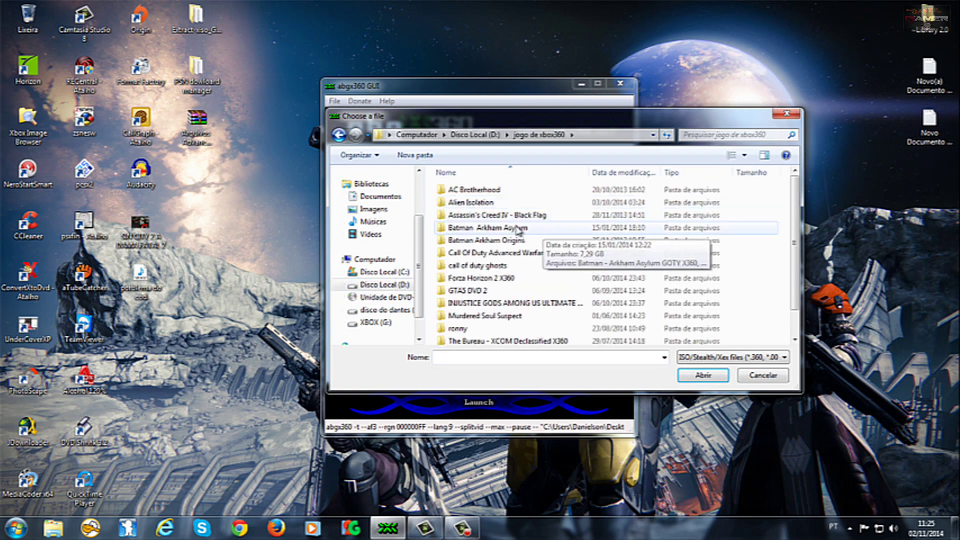
{"action": "left_click", "coordinate": [529, 292]}
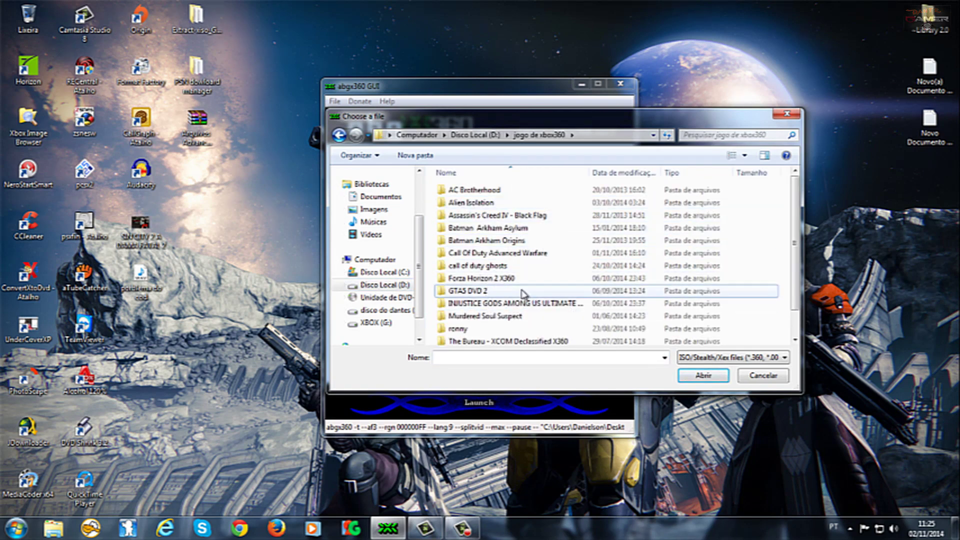
{"action": "scroll", "coordinate": [532, 285], "scroll_direction": "down", "scroll_amount": 1}
{"action": "scroll", "coordinate": [534, 281], "scroll_direction": "up", "scroll_amount": 1}
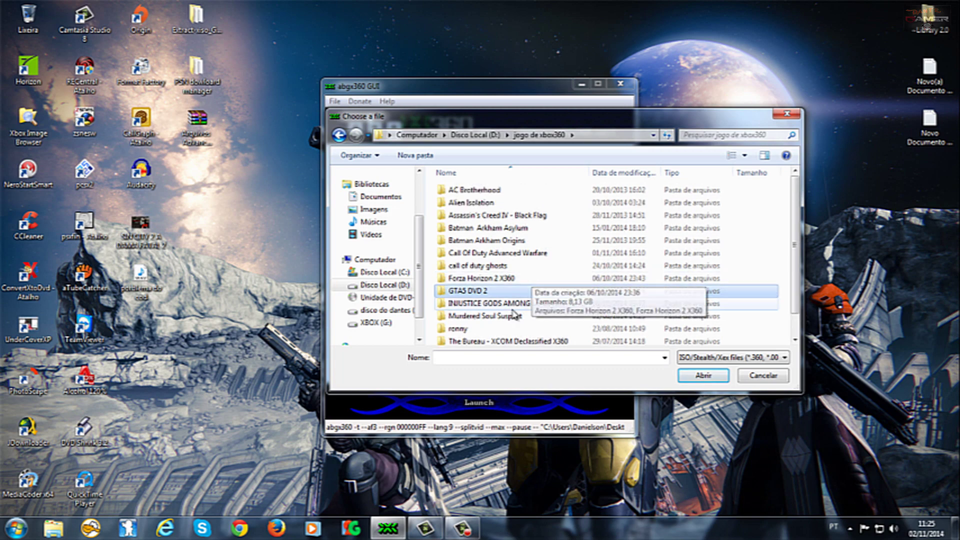
Step: Load the ISO from the Call Of Duty Advanced Warfare DVD2 folder, run the abgx360 check on it and close the report
{"action": "left_click", "coordinate": [489, 356]}
{"action": "type", "text": "c"}
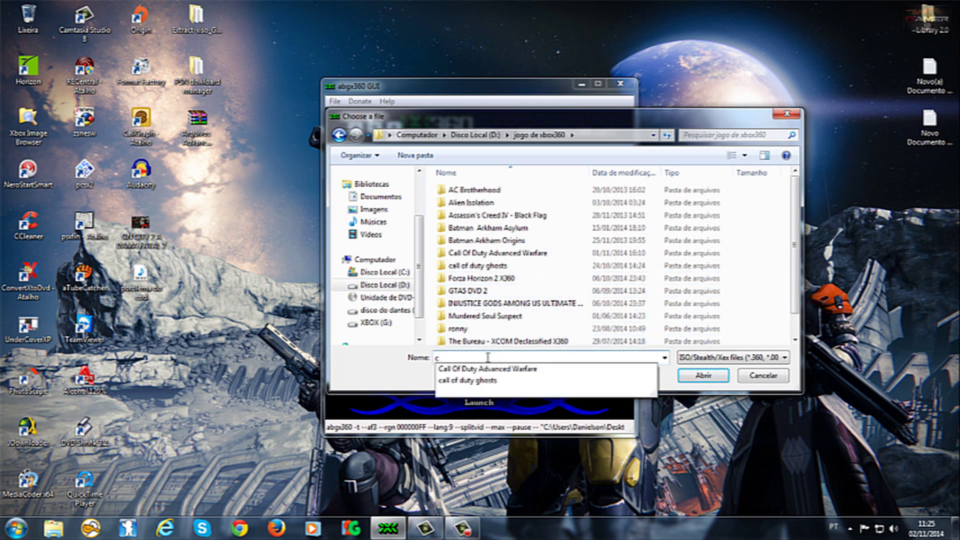
{"action": "left_click", "coordinate": [545, 370]}
{"action": "left_click", "coordinate": [687, 380]}
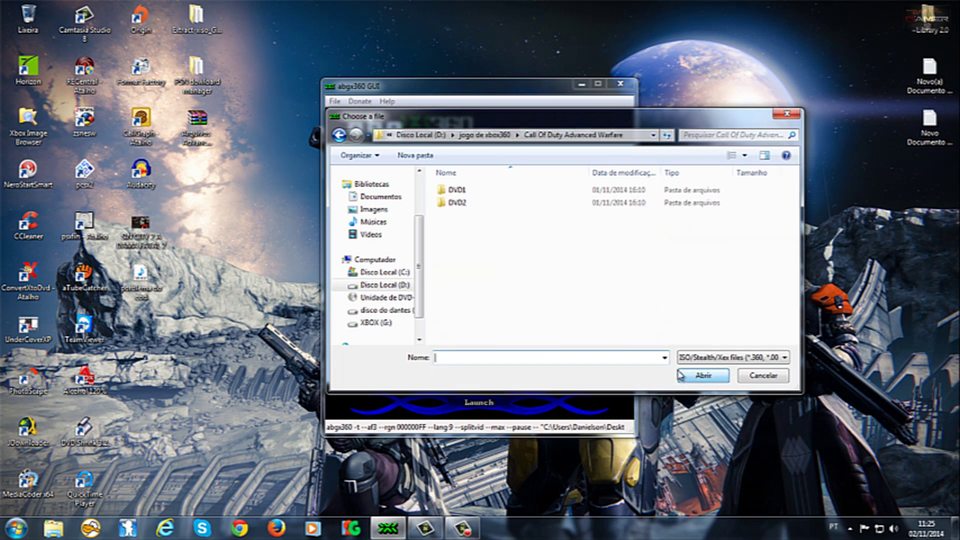
{"action": "double_click", "coordinate": [475, 205]}
{"action": "double_click", "coordinate": [462, 192]}
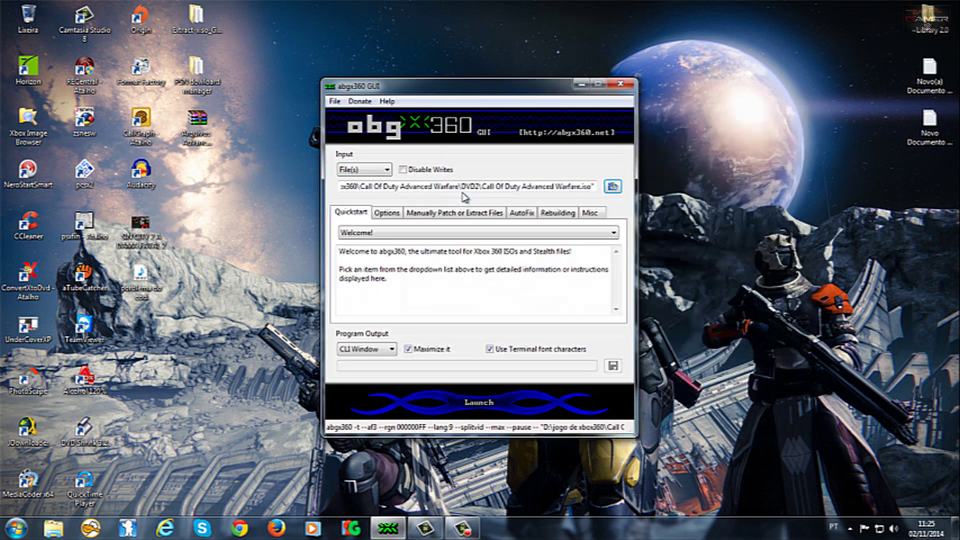
{"action": "left_click", "coordinate": [479, 402]}
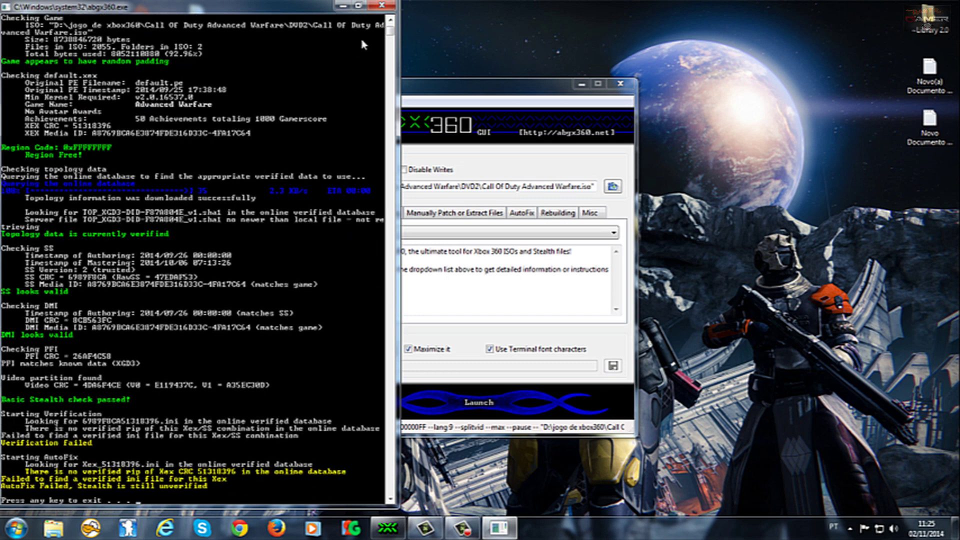
{"action": "left_click", "coordinate": [383, 6]}
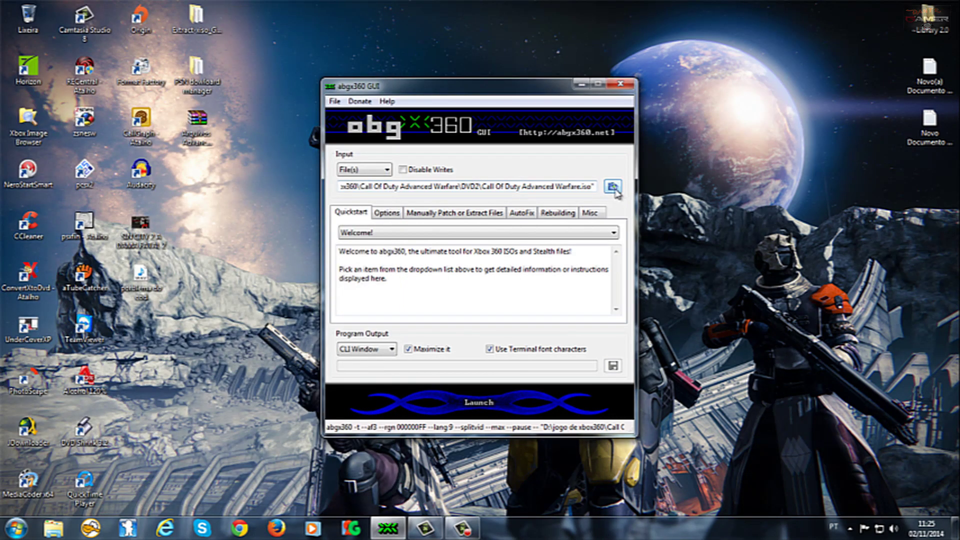
Step: Try to run the check on the DVD2-GamesVisionX-ByNobody .dvd file from the Downloads folder
{"action": "left_click", "coordinate": [615, 188]}
{"action": "left_click", "coordinate": [387, 204]}
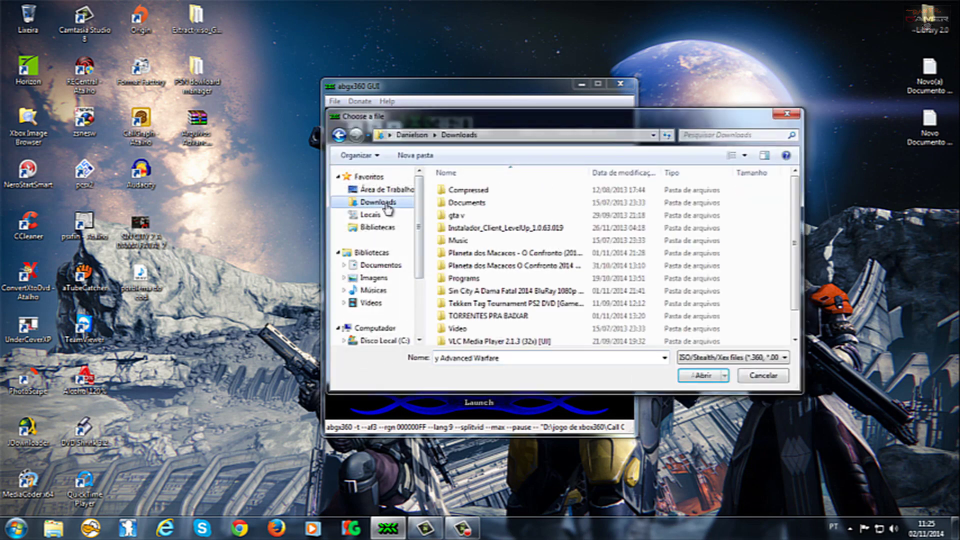
{"action": "left_click", "coordinate": [508, 360]}
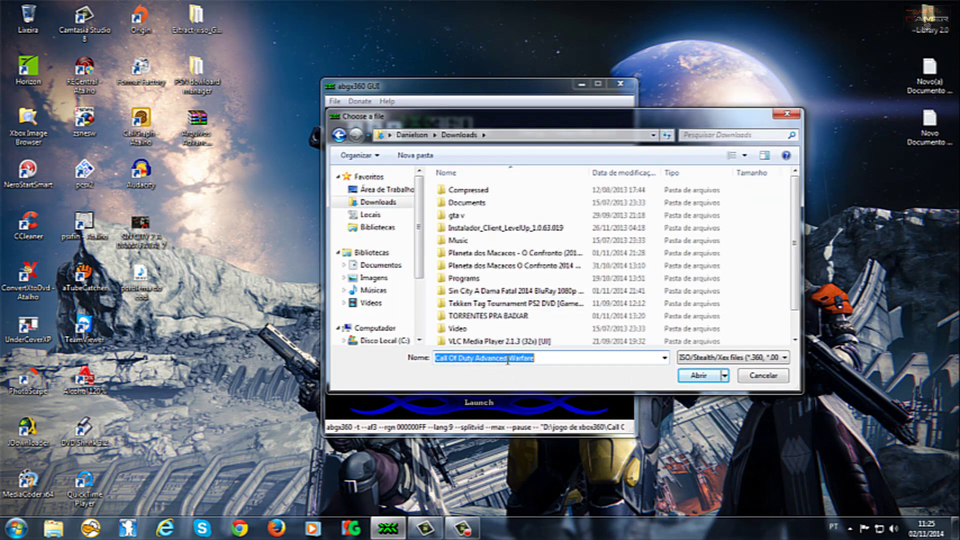
{"action": "type", "text": "c"}
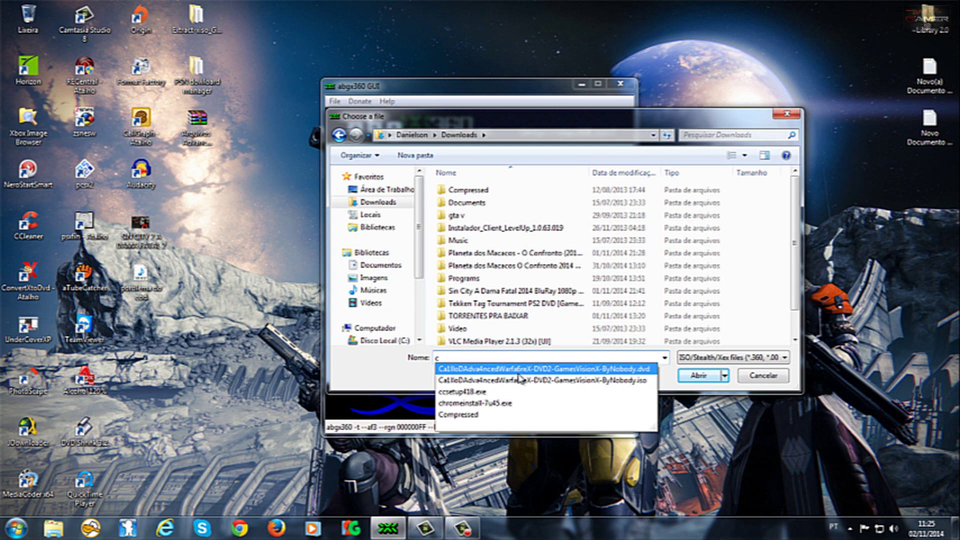
{"action": "left_click", "coordinate": [519, 370]}
{"action": "left_click", "coordinate": [685, 379]}
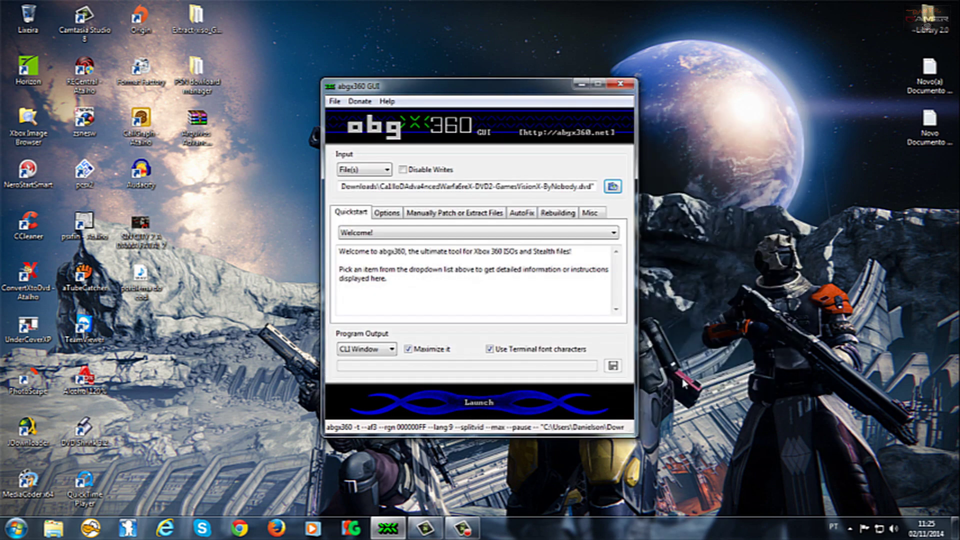
{"action": "left_click", "coordinate": [530, 386]}
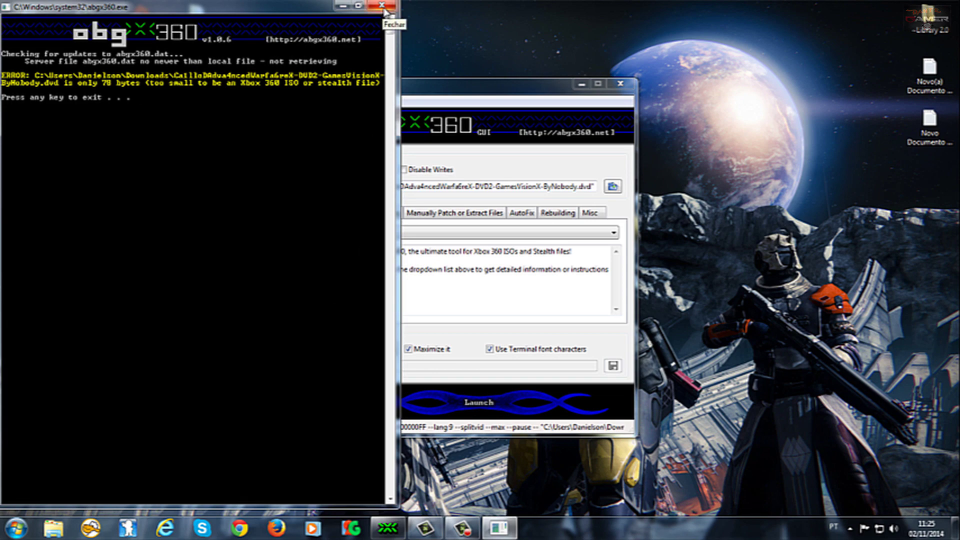
{"action": "left_click", "coordinate": [383, 7]}
{"action": "left_click", "coordinate": [481, 414]}
{"action": "left_click", "coordinate": [381, 5]}
Step: Load the DVD2-GamesVisionX-ByNobody .iso from Downloads, run the check on it, and close the report and abgx360
{"action": "left_click", "coordinate": [612, 187]}
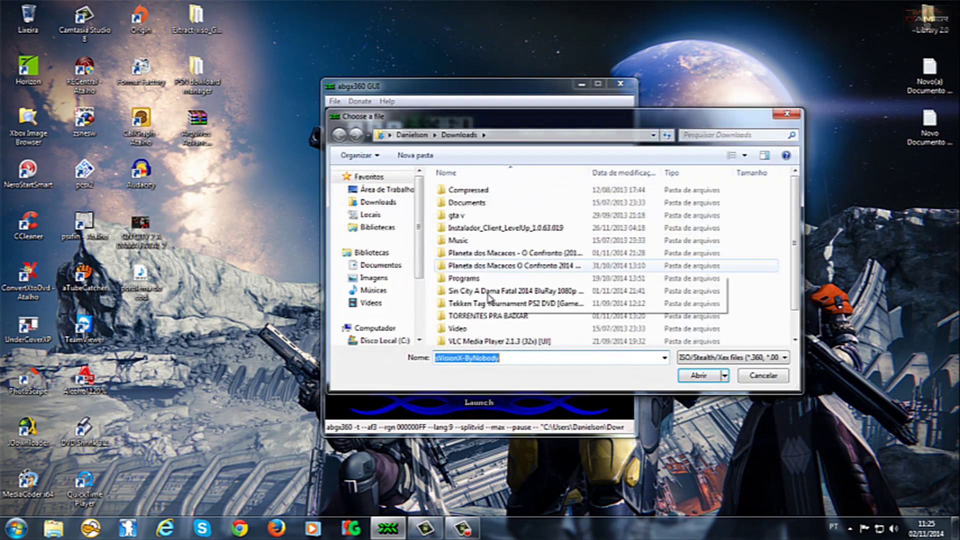
{"action": "left_click_drag", "start_coordinate": [530, 359], "coordinate": [347, 367]}
{"action": "type", "text": "c"}
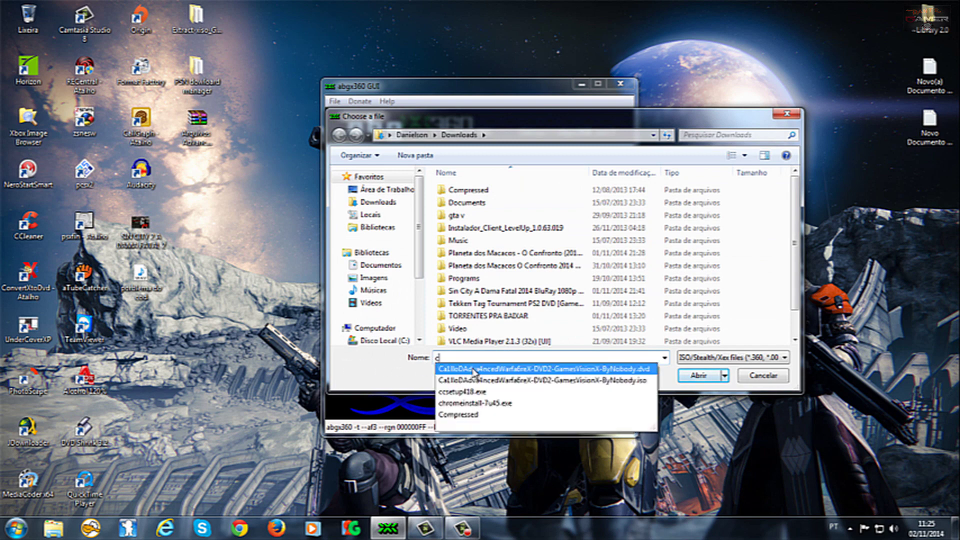
{"action": "left_click", "coordinate": [510, 381]}
{"action": "left_click", "coordinate": [695, 380]}
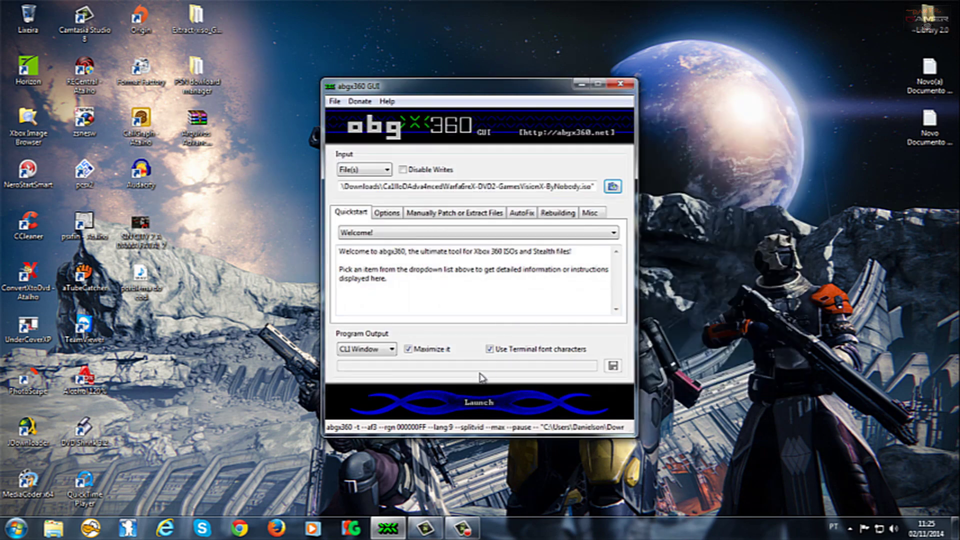
{"action": "left_click", "coordinate": [481, 403]}
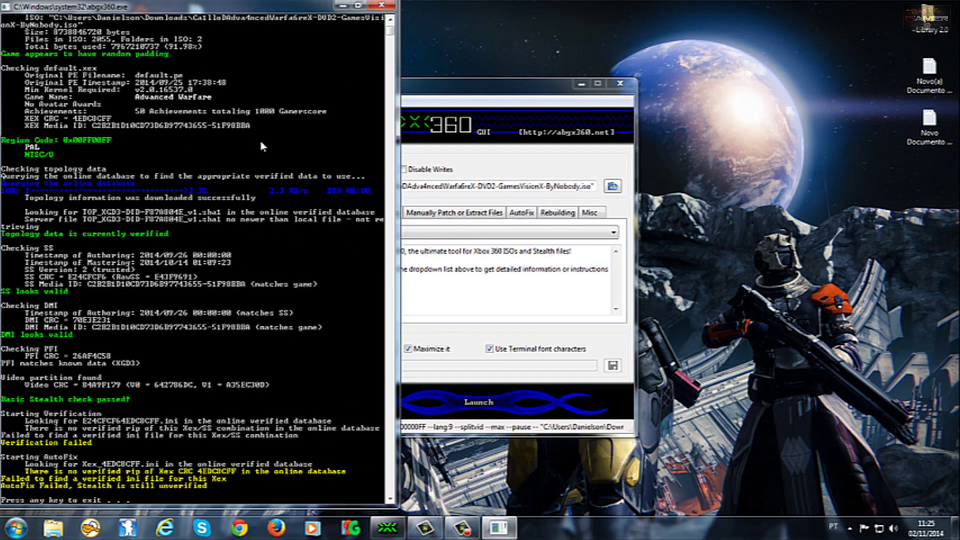
{"action": "left_click", "coordinate": [382, 6]}
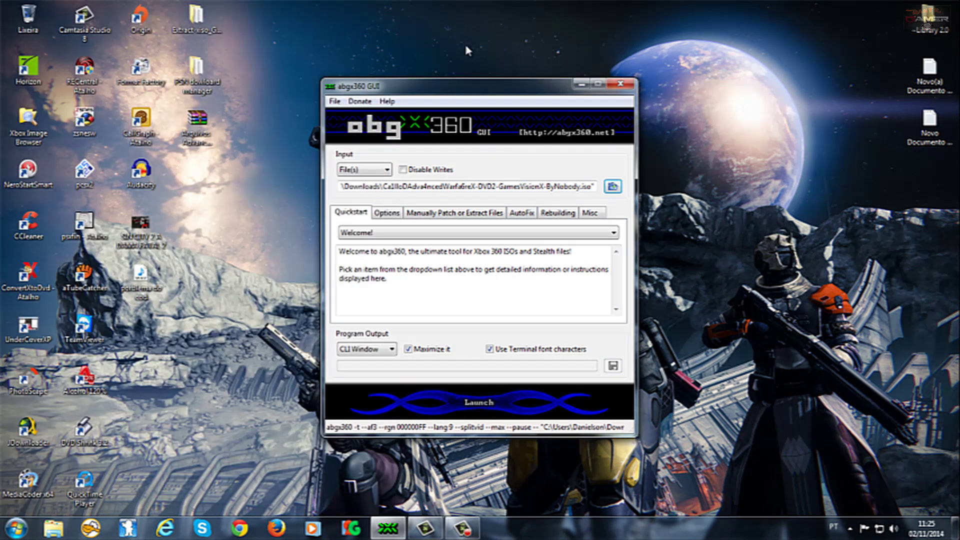
{"action": "left_click", "coordinate": [631, 83]}
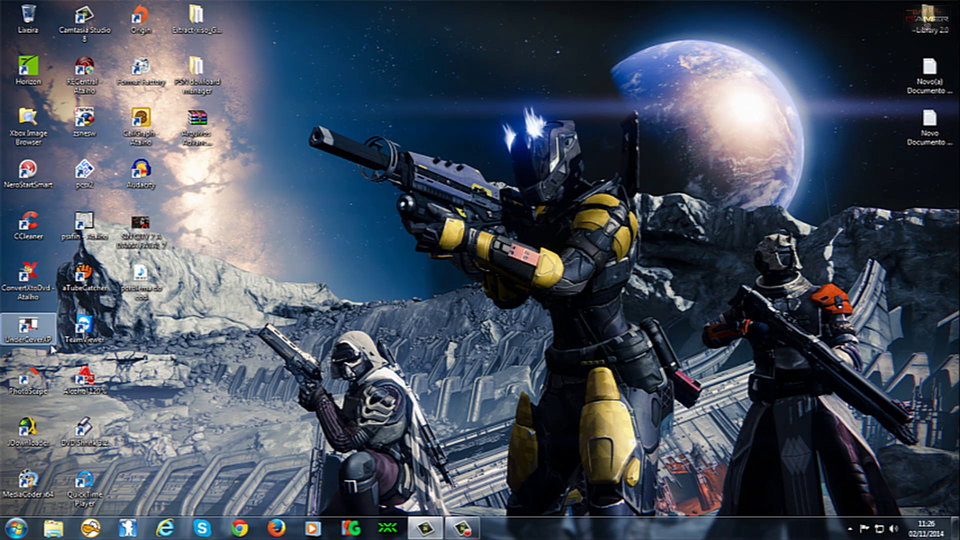
Step: Open the DVD2-GamesVisionX-ByNobody .iso from Downloads in Xbox Image Browser
{"action": "double_click", "coordinate": [28, 120]}
{"action": "left_click", "coordinate": [298, 144]}
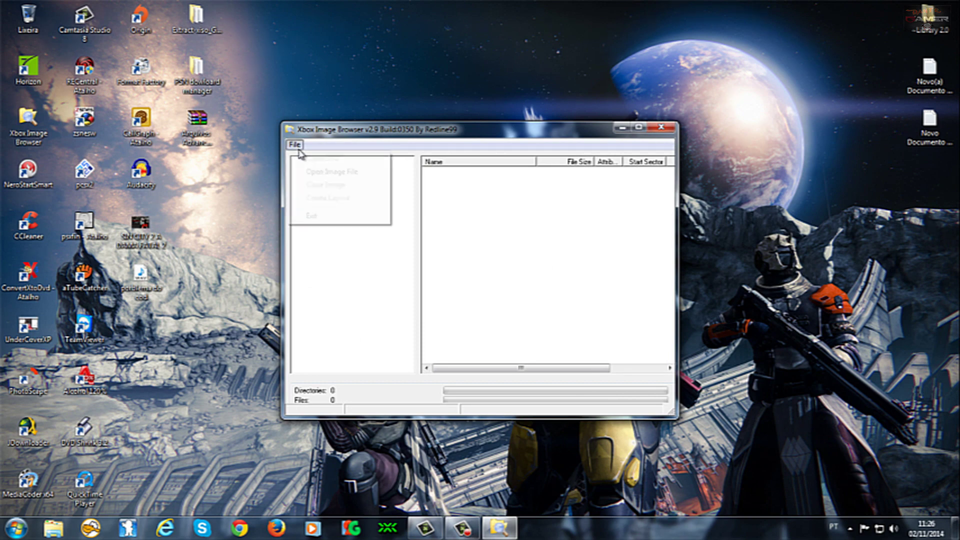
{"action": "left_click", "coordinate": [315, 171]}
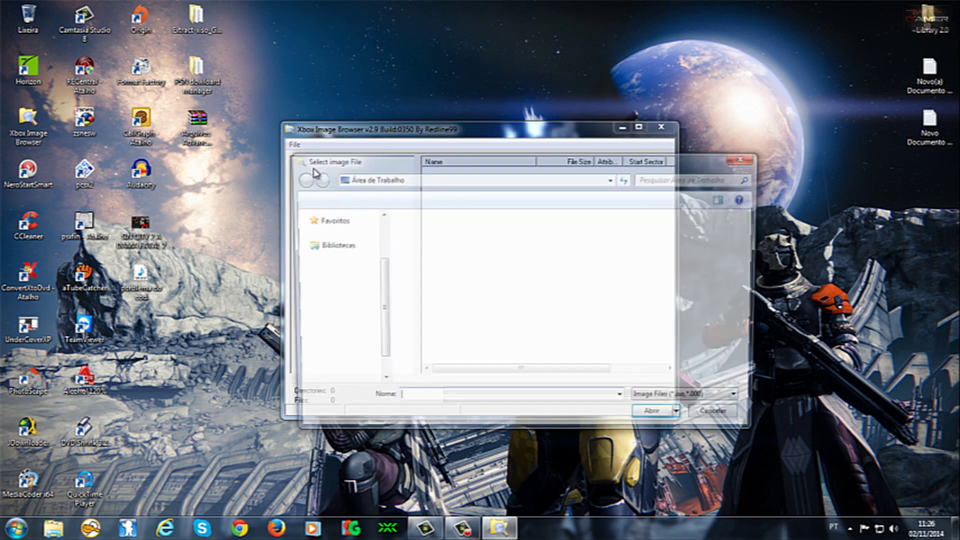
{"action": "left_click", "coordinate": [341, 245]}
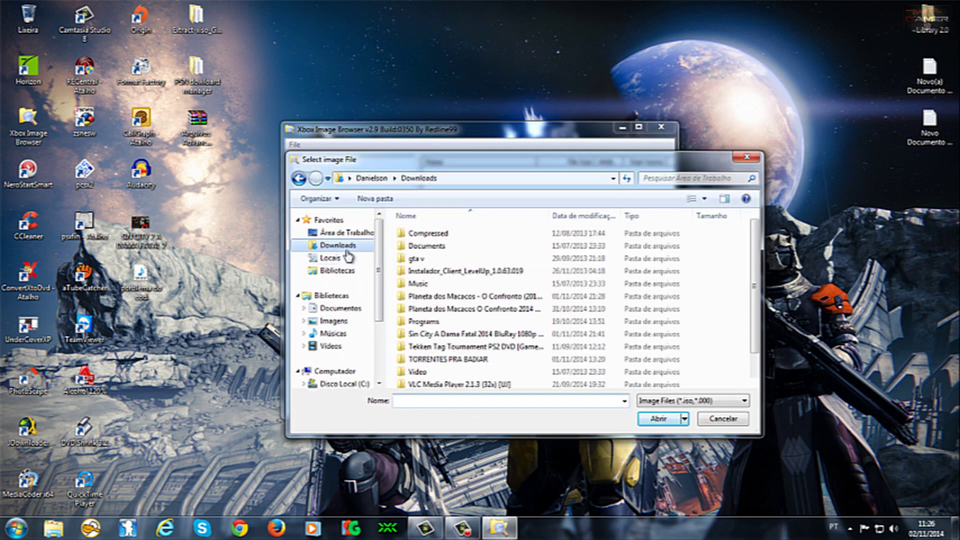
{"action": "left_click", "coordinate": [451, 404]}
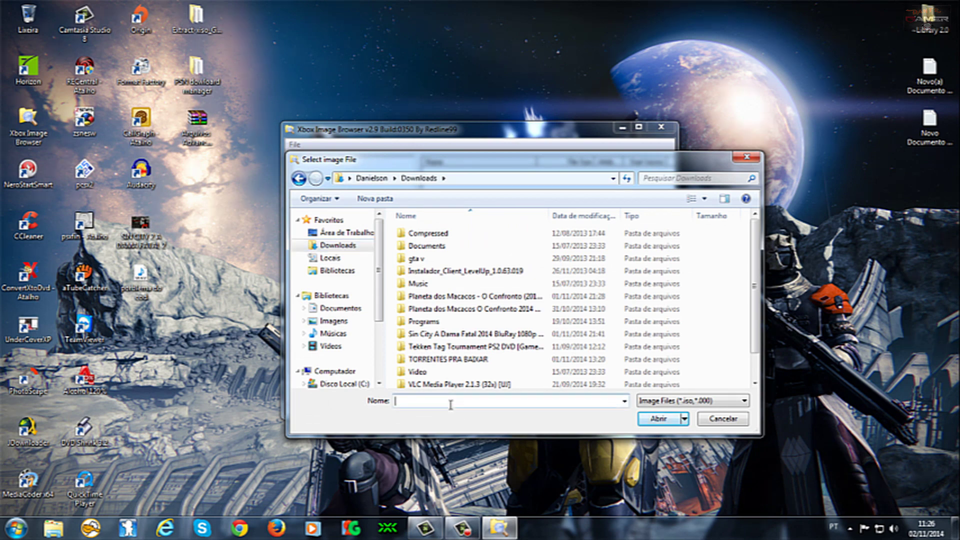
{"action": "type", "text": "c"}
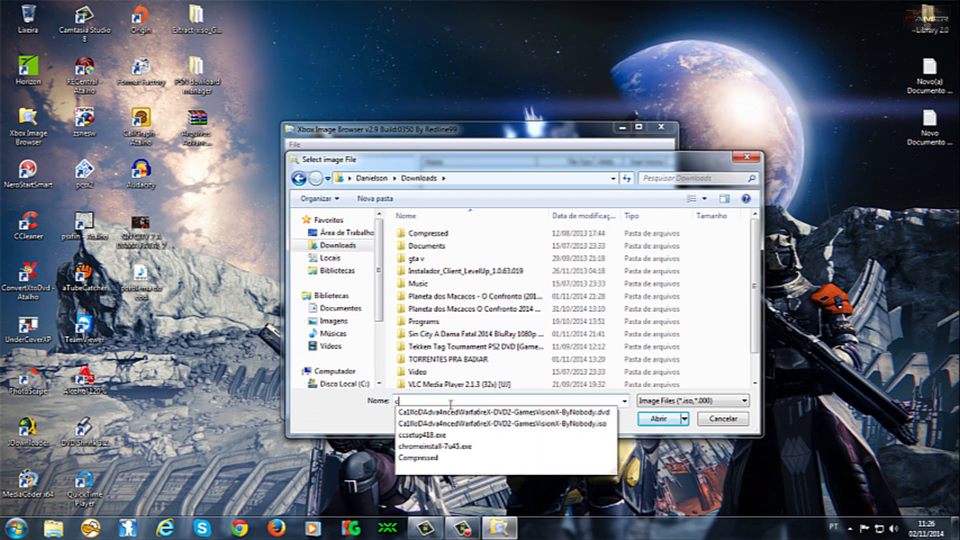
{"action": "left_click", "coordinate": [471, 425]}
{"action": "left_click", "coordinate": [656, 419]}
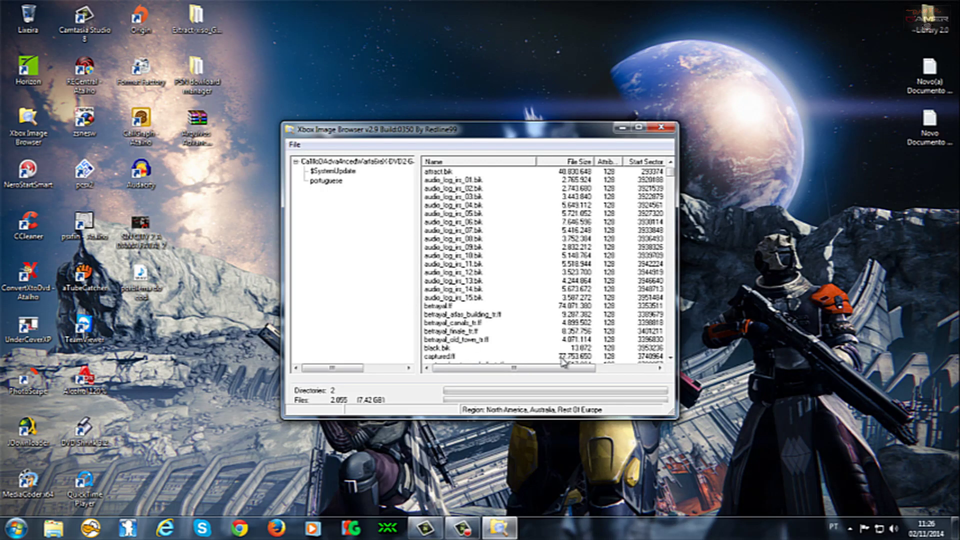
Step: Extract default.xex from the image and save it to Área de Trabalho under the name default
{"action": "left_click", "coordinate": [614, 324]}
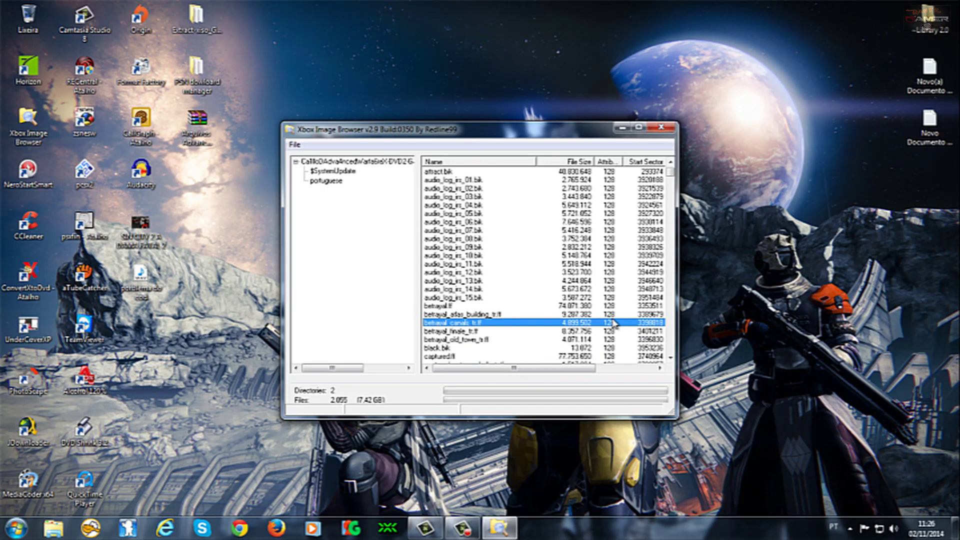
{"action": "key", "text": "d"}
{"action": "key", "text": "Down"}
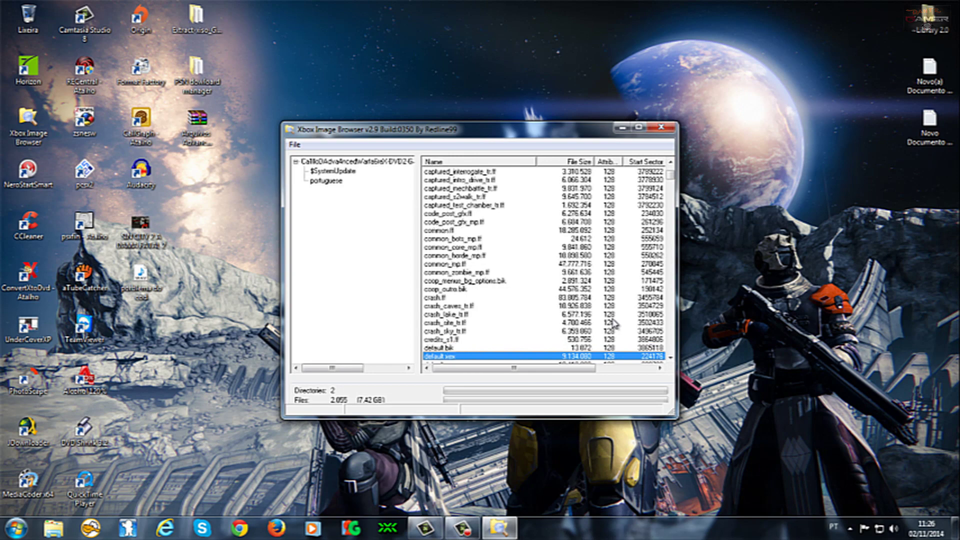
{"action": "right_click", "coordinate": [441, 360]}
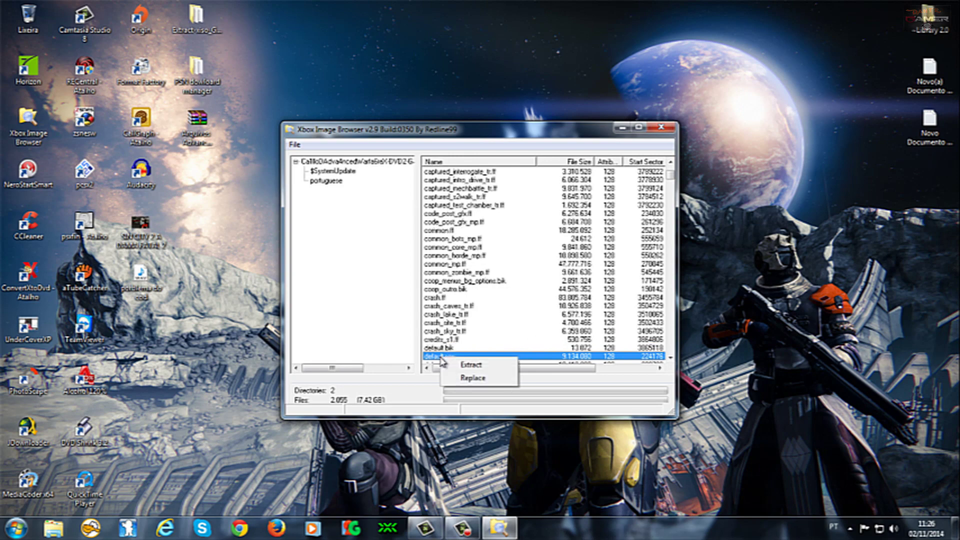
{"action": "left_click", "coordinate": [470, 369]}
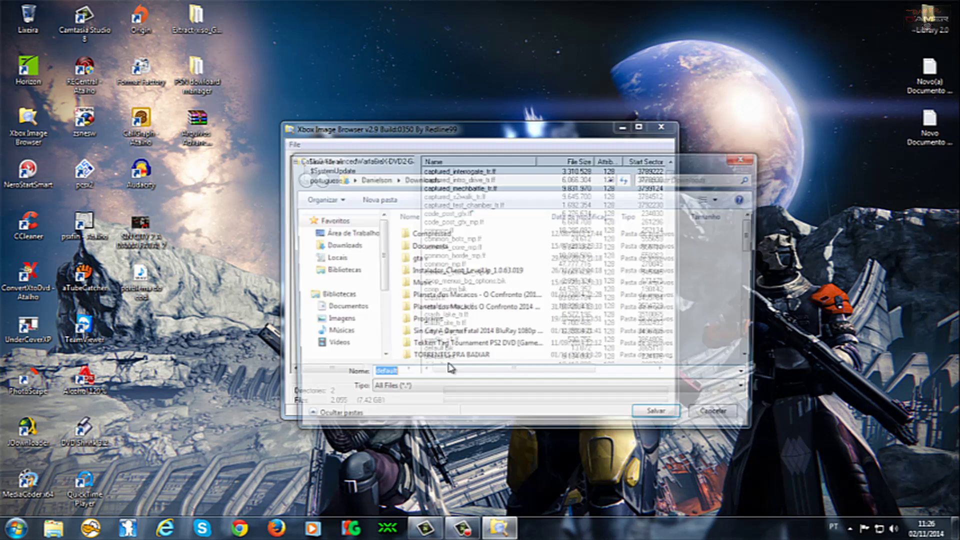
{"action": "left_click", "coordinate": [345, 233]}
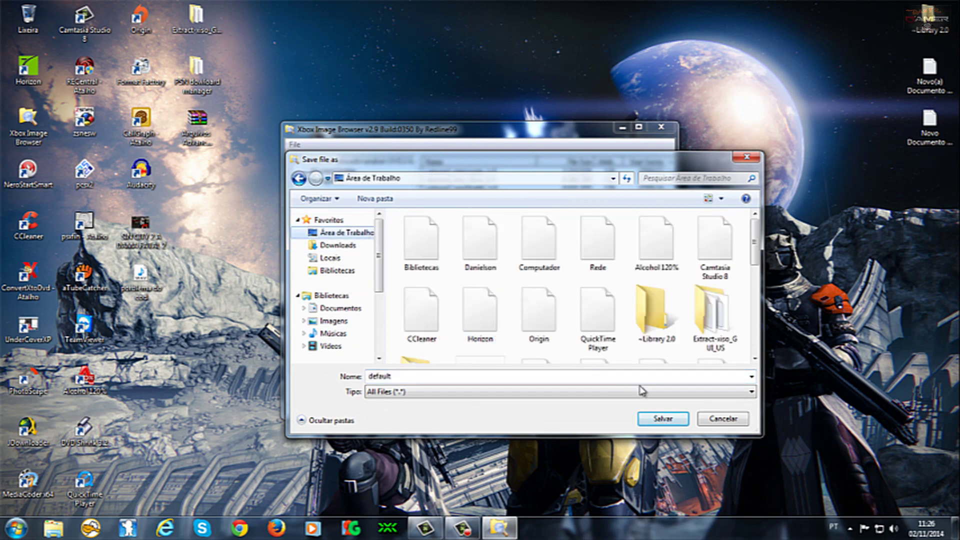
{"action": "left_click", "coordinate": [661, 419]}
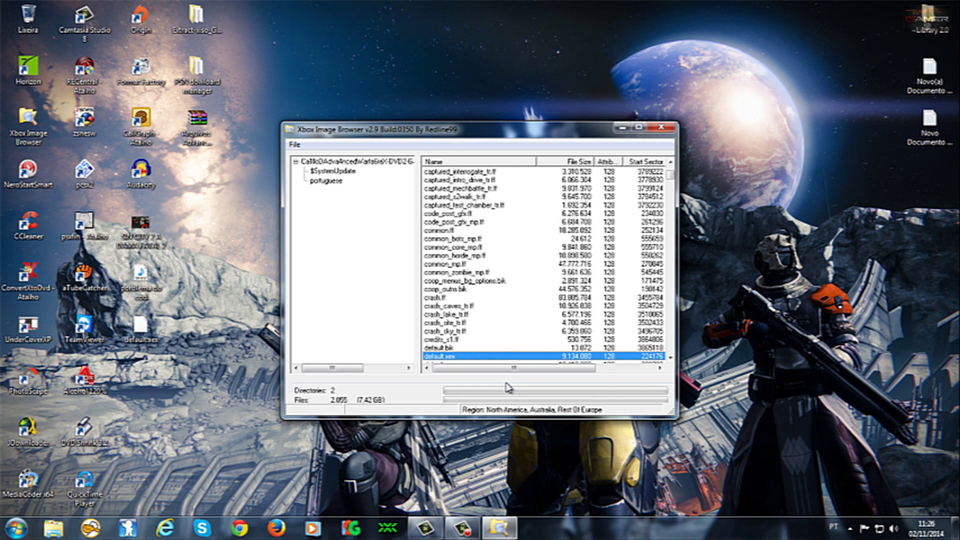
Step: Extract default_mp.xex from the image to Área de Trabalho and close Xbox Image Browser
{"action": "left_click", "coordinate": [521, 330]}
{"action": "key", "text": "Down"}
{"action": "key", "text": "Down"}
{"action": "key", "text": "Down"}
{"action": "key", "text": "Down"}
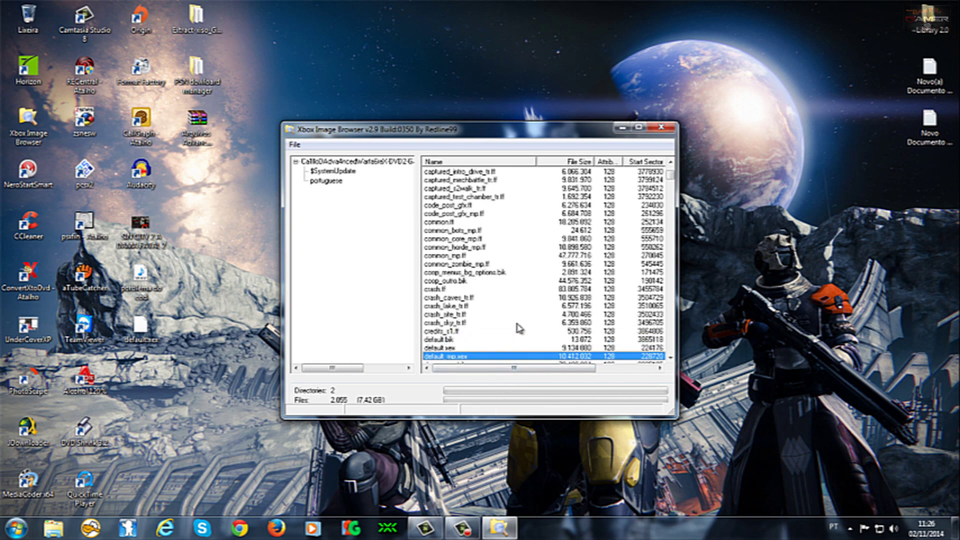
{"action": "right_click", "coordinate": [464, 362]}
{"action": "left_click", "coordinate": [481, 365]}
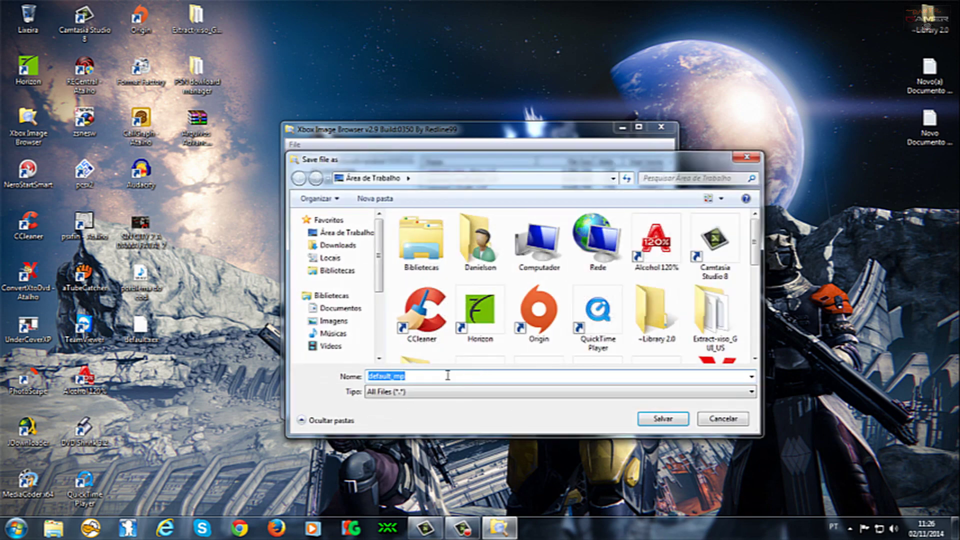
{"action": "left_click", "coordinate": [661, 419]}
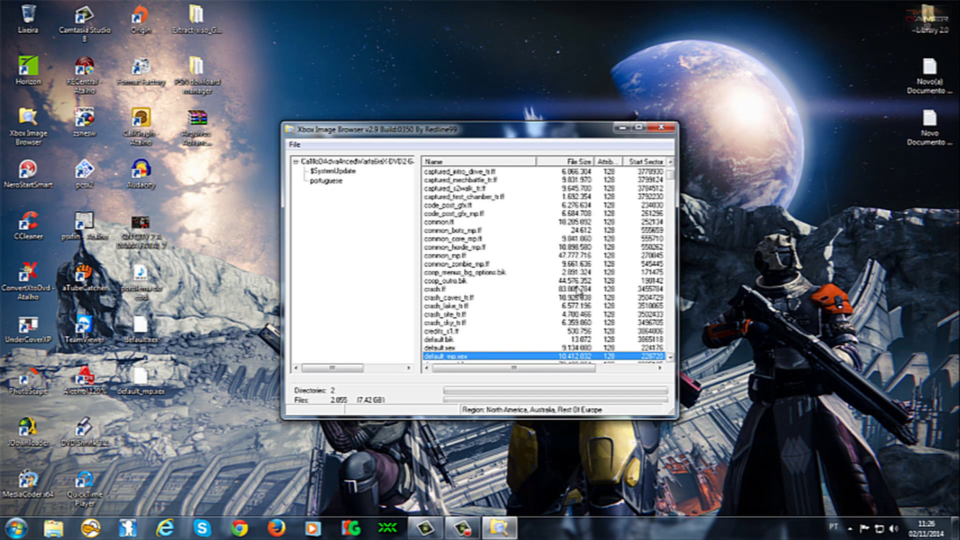
{"action": "left_click", "coordinate": [673, 129]}
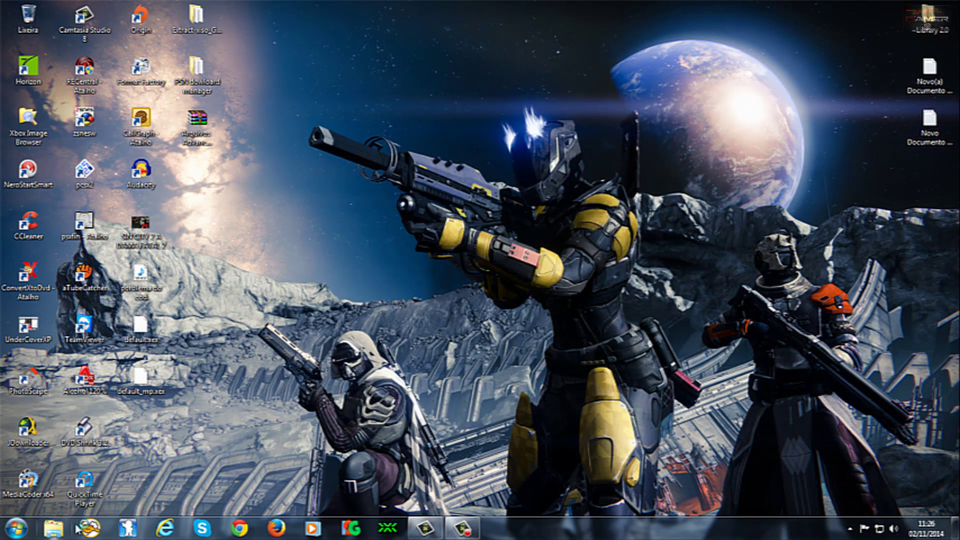
Step: Open the Call of Duty Advanced Warfare folder inside game on XBOX (G:) in Windows Explorer and shrink the window to expose the desktop files
{"action": "left_click", "coordinate": [53, 528]}
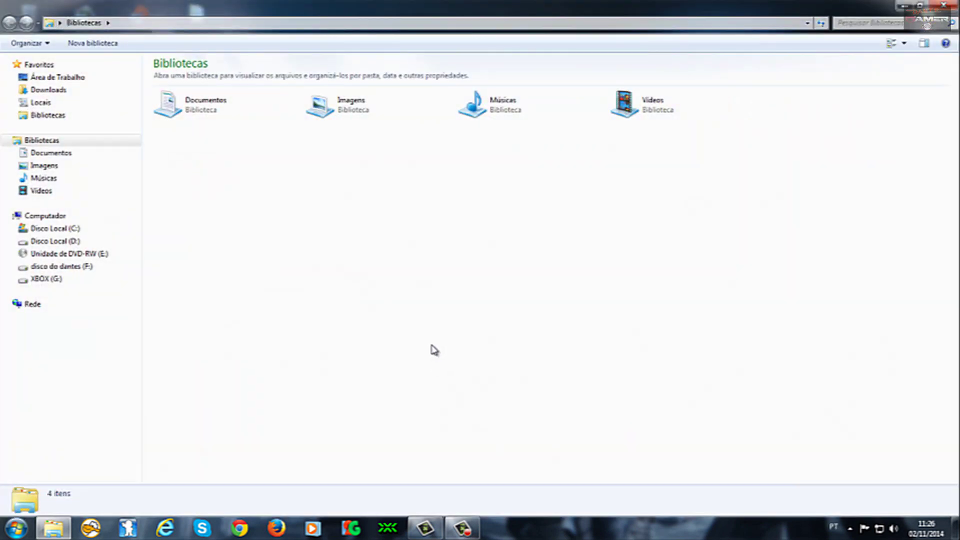
{"action": "left_click", "coordinate": [100, 277]}
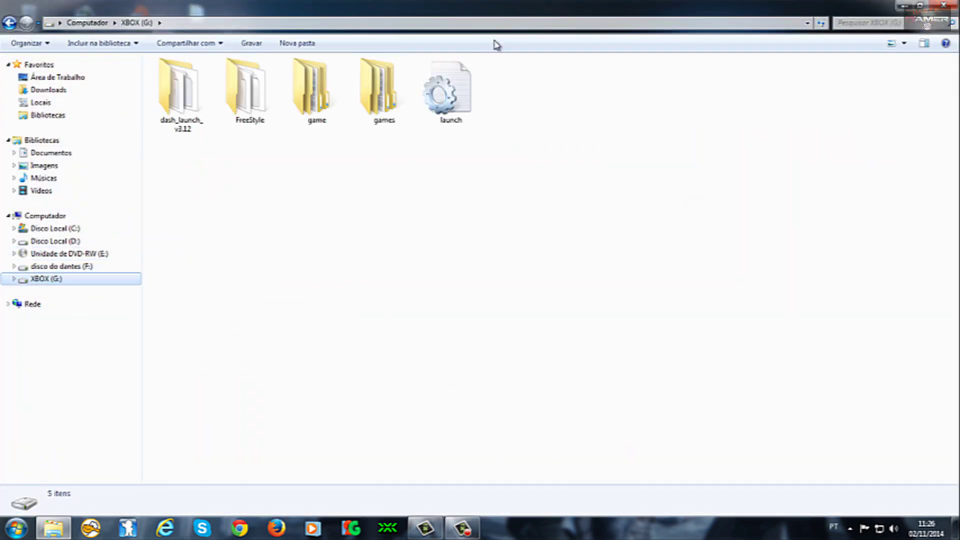
{"action": "left_click", "coordinate": [329, 97]}
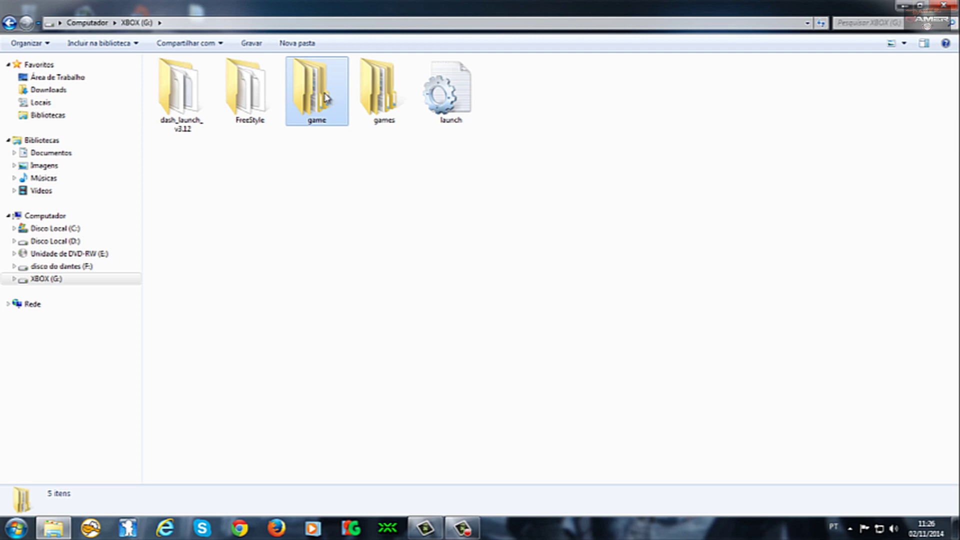
{"action": "double_click", "coordinate": [326, 97]}
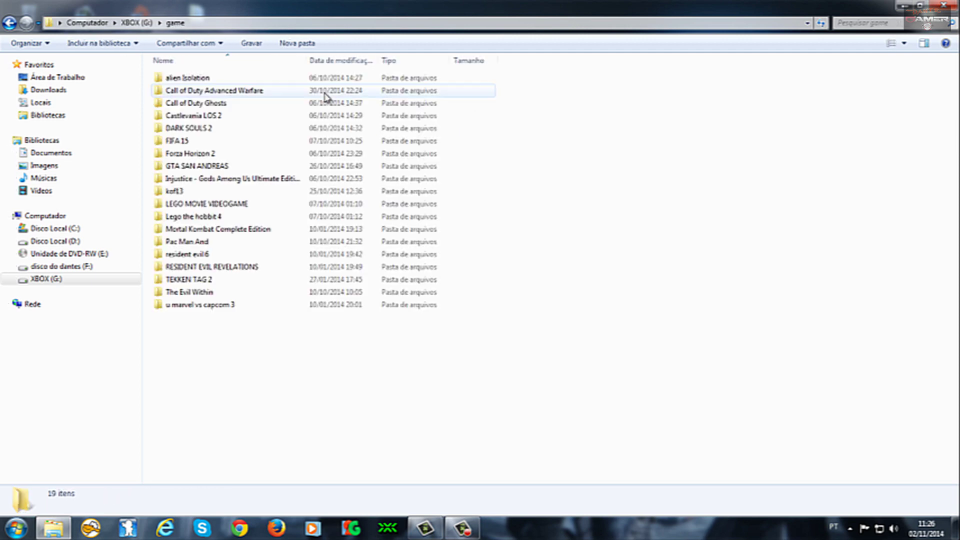
{"action": "left_click", "coordinate": [234, 93]}
{"action": "double_click", "coordinate": [234, 93]}
{"action": "double_click", "coordinate": [385, 7]}
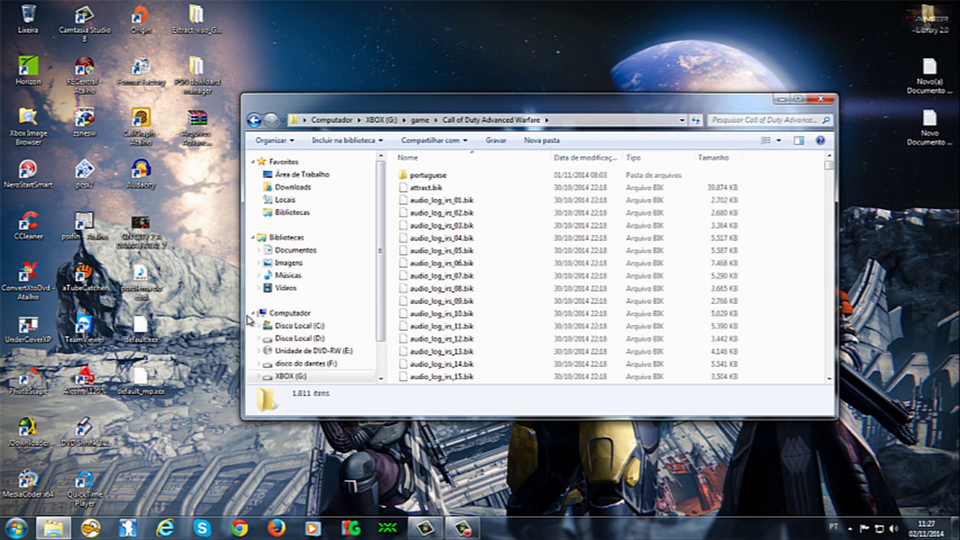
Step: Copy default.xex and default_mp.xex from the desktop into the Call of Duty Advanced Warfare folder, replacing the existing files, and close the folder
{"action": "left_click_drag", "start_coordinate": [194, 405], "coordinate": [147, 390]}
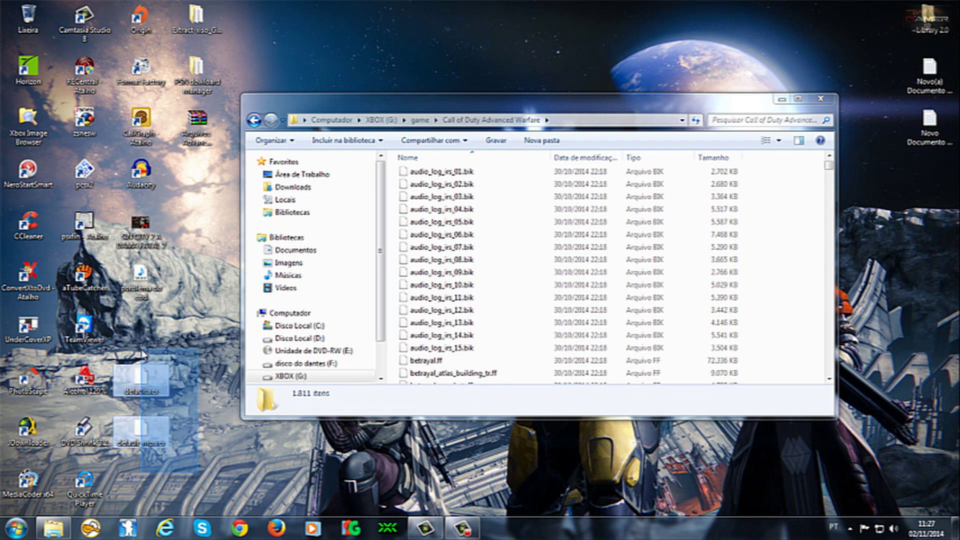
{"action": "right_click", "coordinate": [148, 390]}
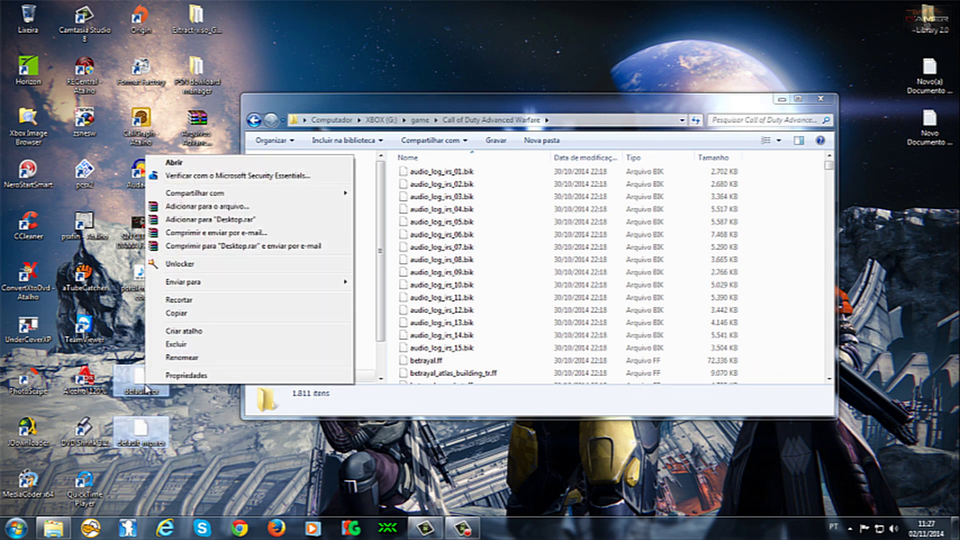
{"action": "left_click", "coordinate": [185, 314]}
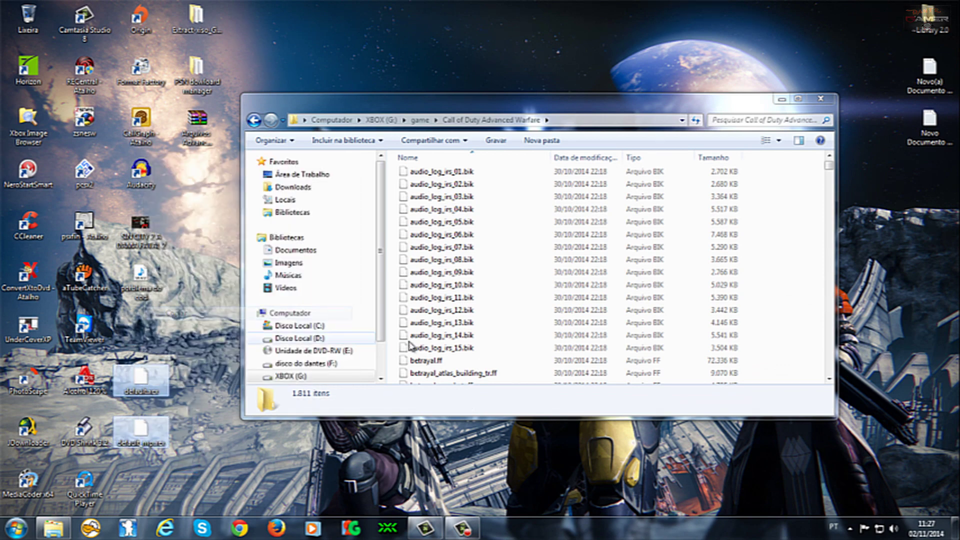
{"action": "left_click", "coordinate": [798, 98]}
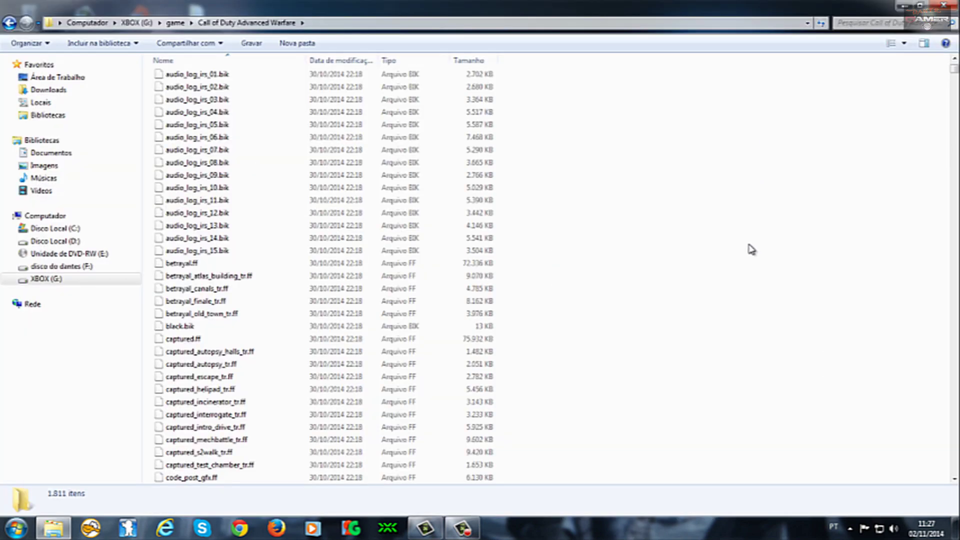
{"action": "key", "text": "ctrl+v"}
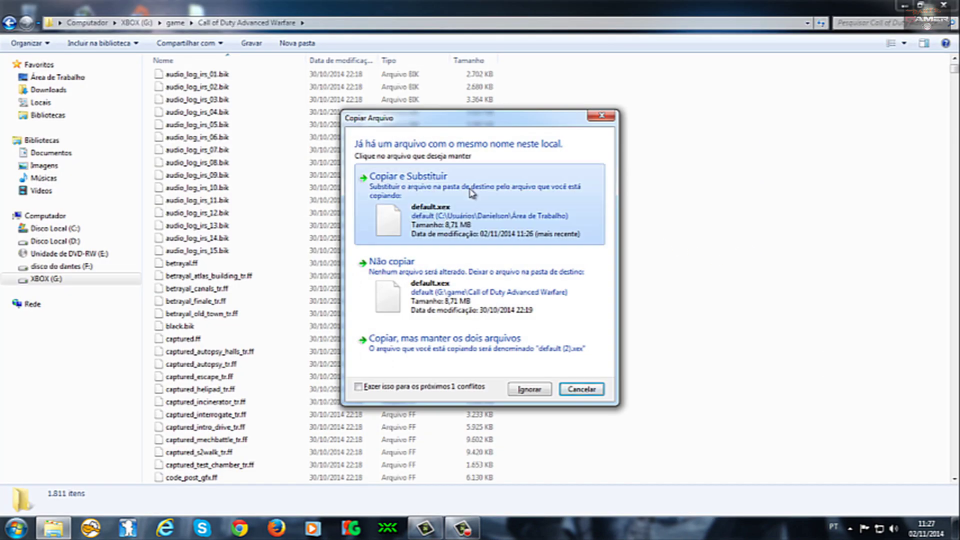
{"action": "left_click", "coordinate": [472, 193]}
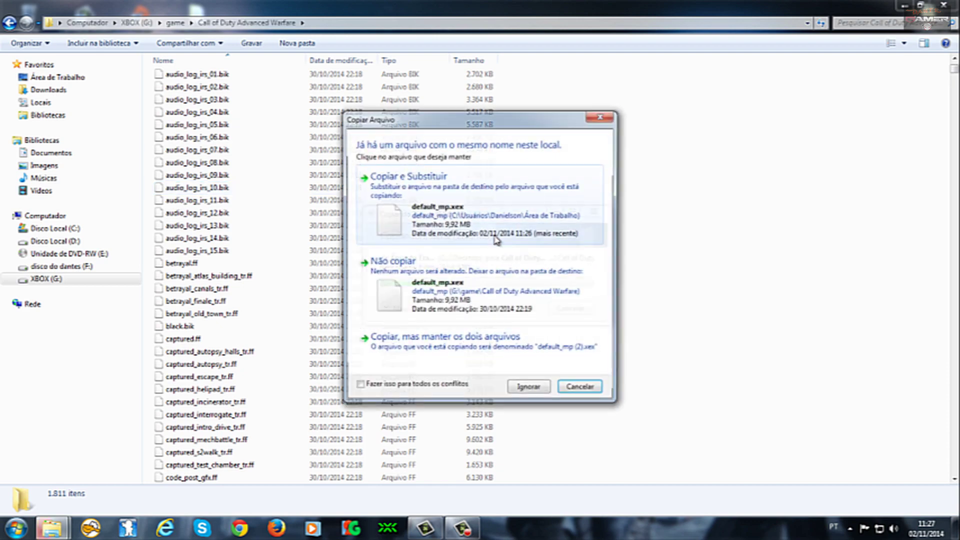
{"action": "left_click", "coordinate": [449, 191]}
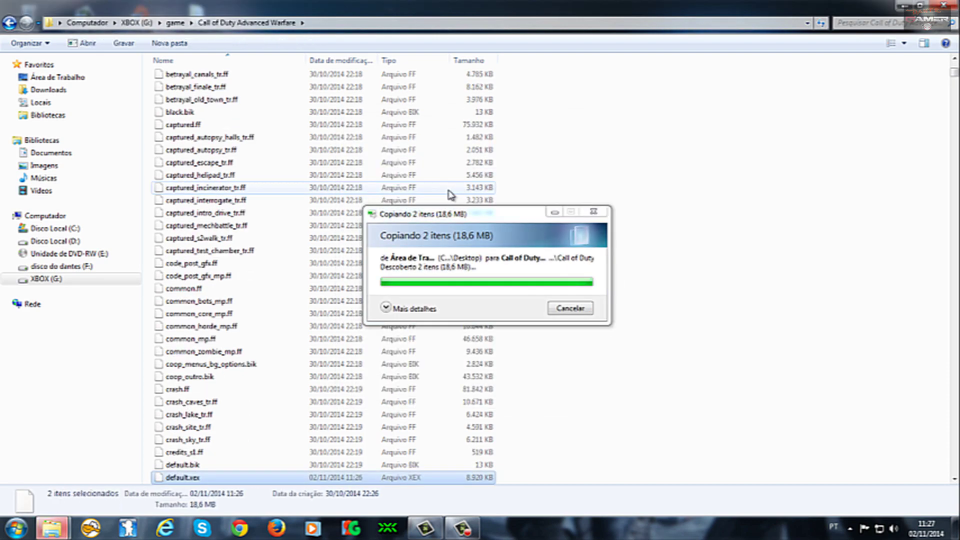
{"action": "left_click", "coordinate": [795, 192]}
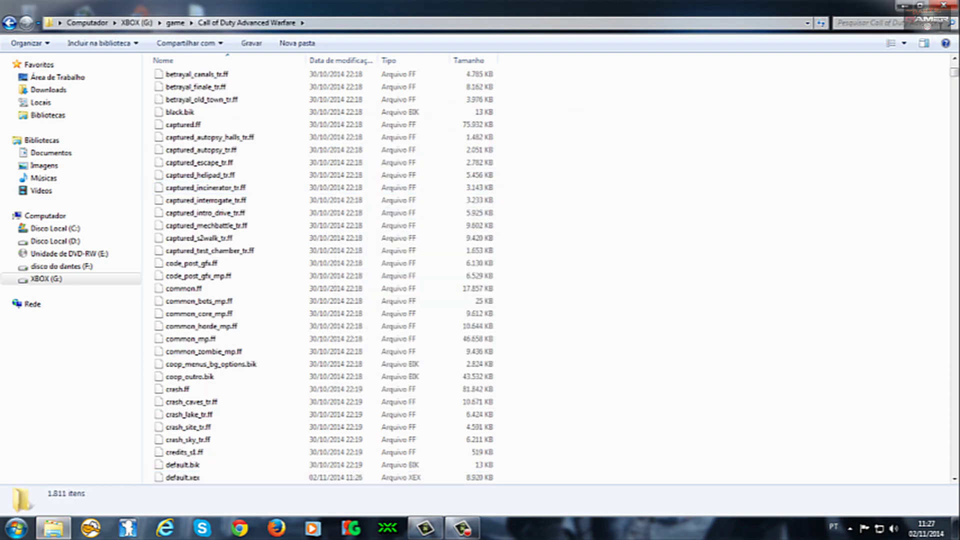
{"action": "left_click", "coordinate": [943, 5]}
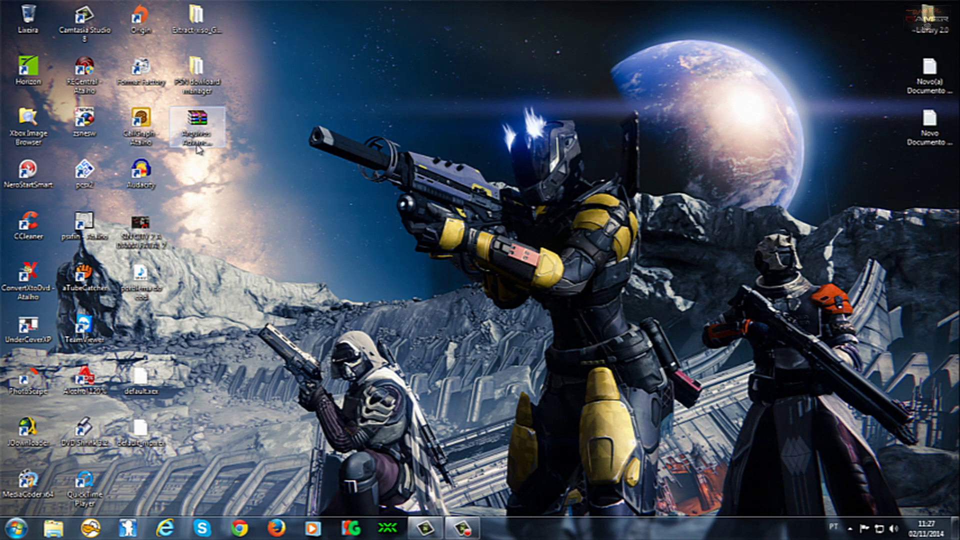
Step: Move the Arquivos Advanced Warfare archive to the fourth row of the desktop's fourth icon column
{"action": "left_click_drag", "start_coordinate": [196, 125], "coordinate": [234, 253]}
{"action": "left_click", "coordinate": [246, 300]}
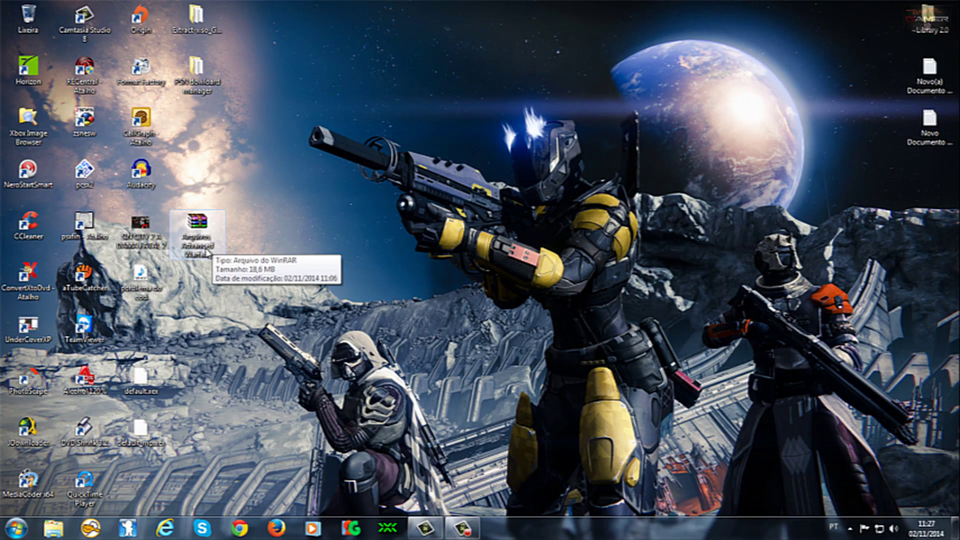
{"action": "left_click_drag", "start_coordinate": [221, 254], "coordinate": [221, 205]}
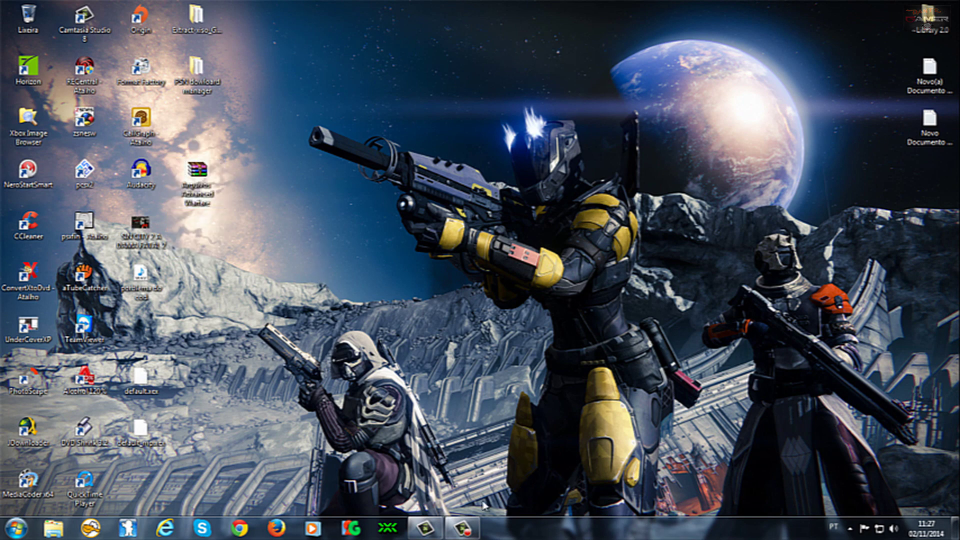
{"action": "left_click", "coordinate": [463, 527]}
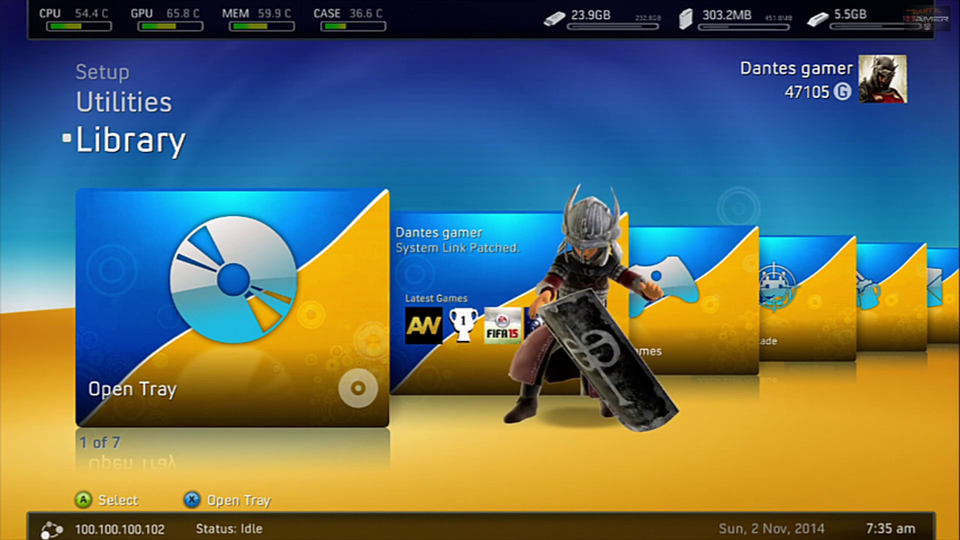
Step: Launch Call of Duty Advanced Warfare from Xbox 360 Games in the console's Library and enter the game's main menu
{"action": "key", "text": "Right"}
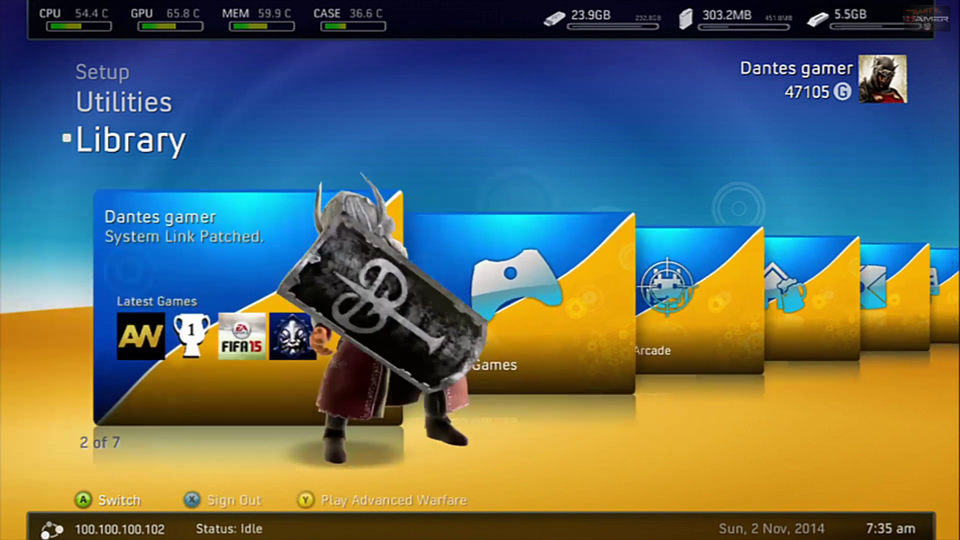
{"action": "key", "text": "Right"}
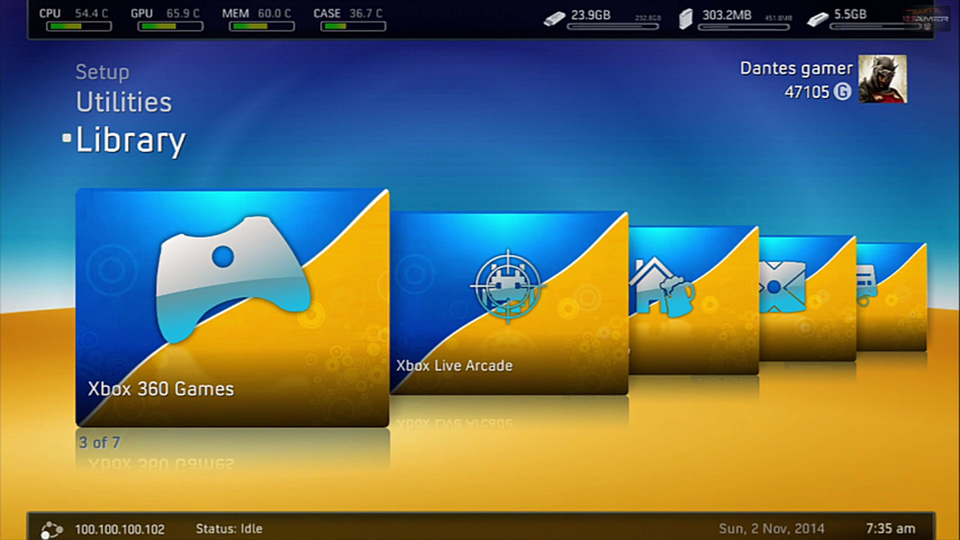
{"action": "key", "text": "Return"}
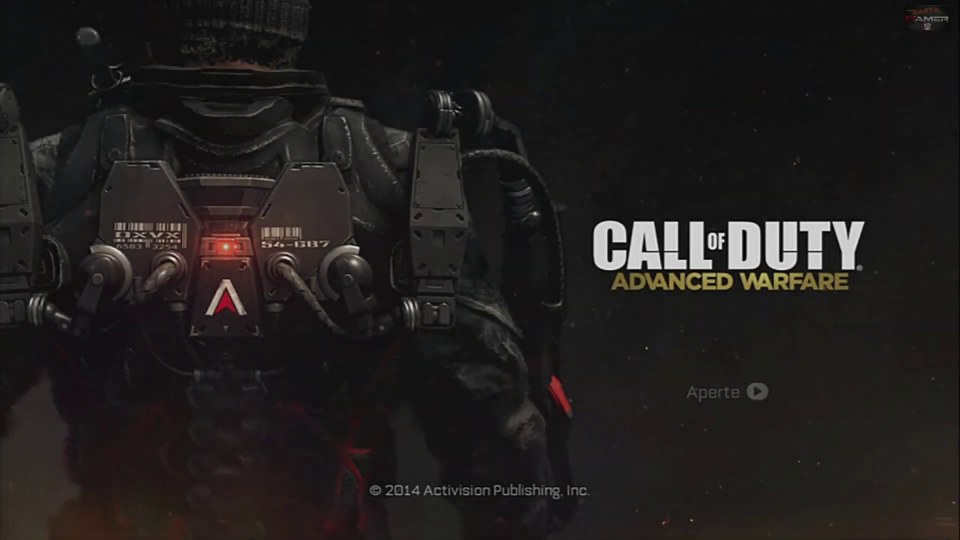
{"action": "key", "text": "Return"}
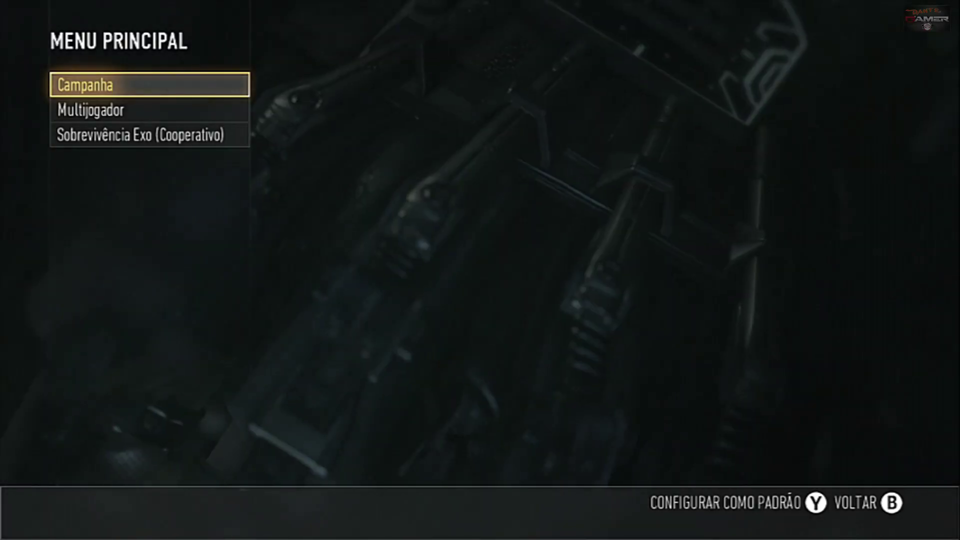
Step: Enter Multijogador, open Conexão de sistema and choose Disco Rígido as the storage device
{"action": "key", "text": "Down"}
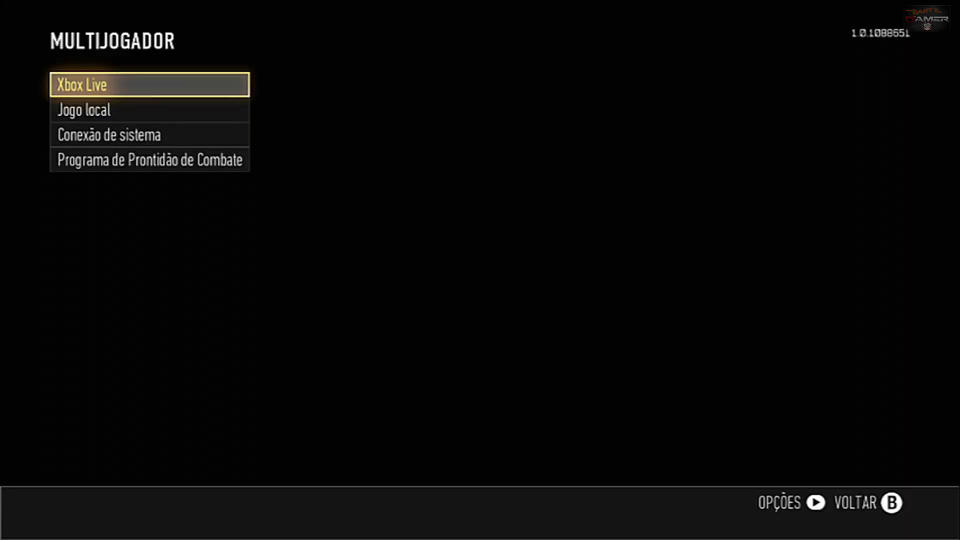
{"action": "key", "text": "Down"}
{"action": "key", "text": "Down"}
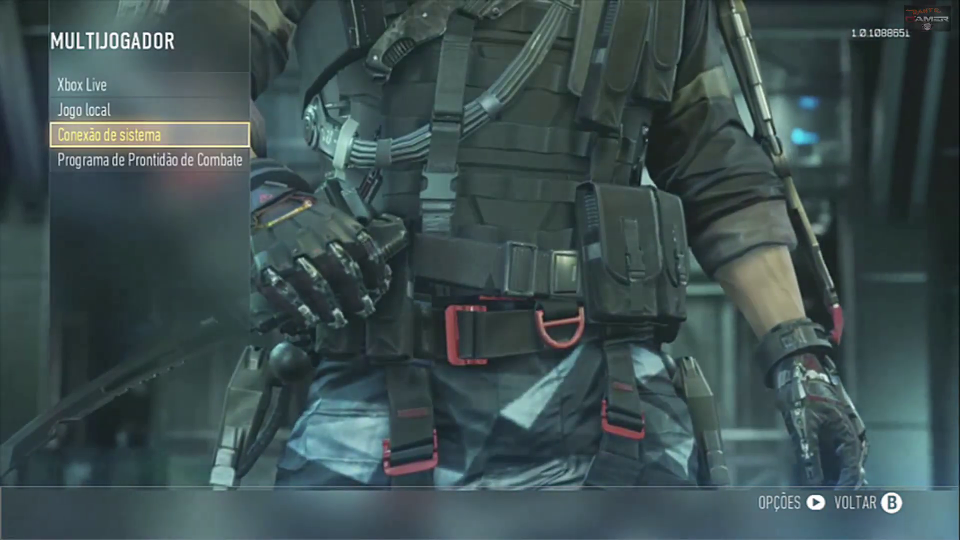
{"action": "key", "text": "Return"}
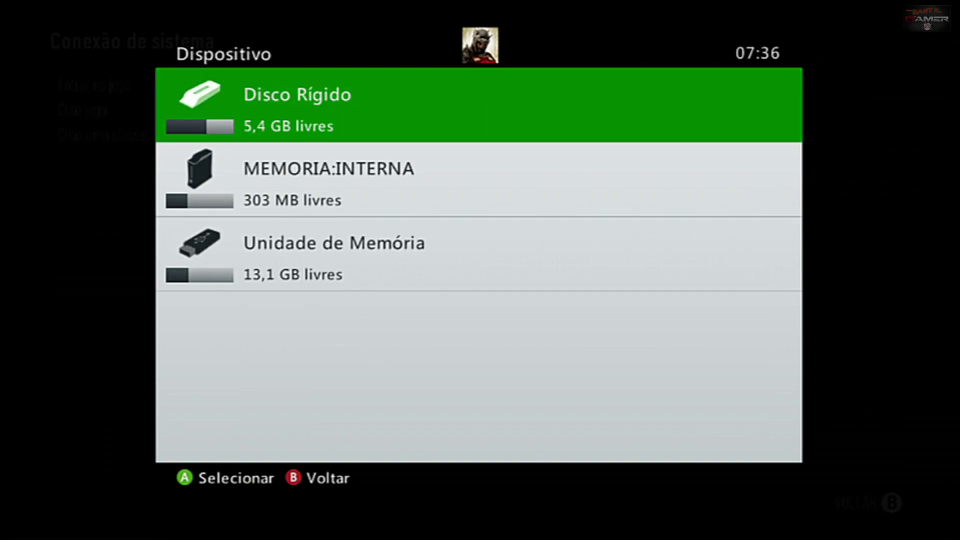
{"action": "key", "text": "Return"}
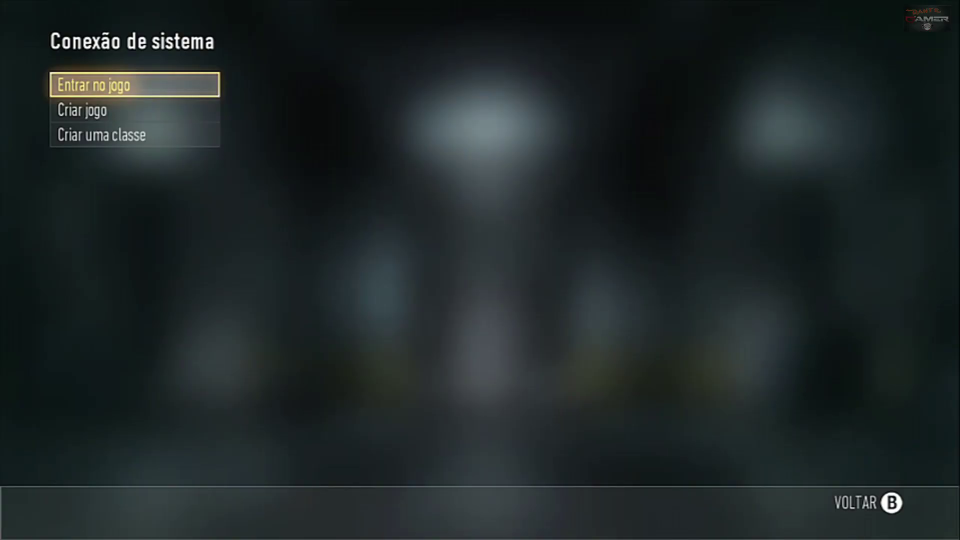
Step: Create a system link game and go through its lobby options to Criar uma classe
{"action": "key", "text": "Down"}
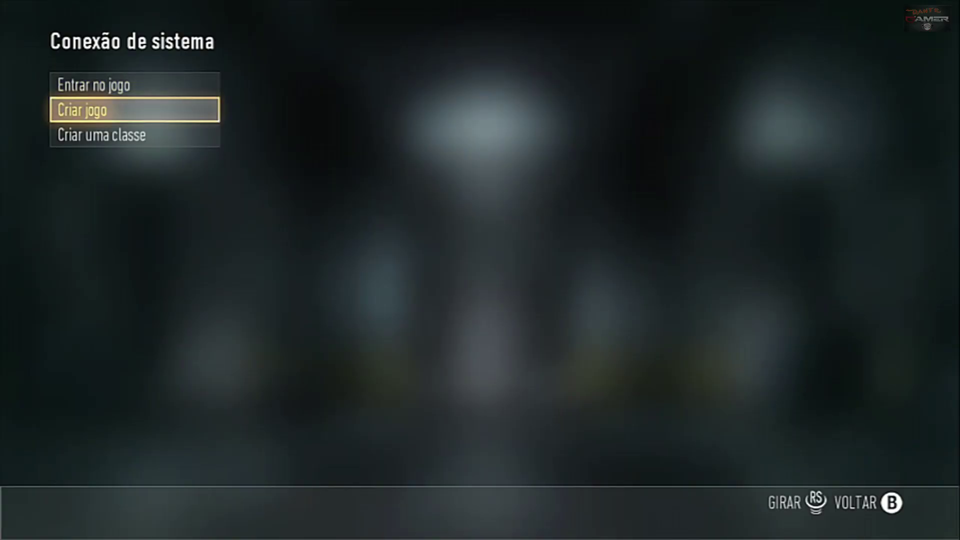
{"action": "key", "text": "Down"}
{"action": "key", "text": "Return"}
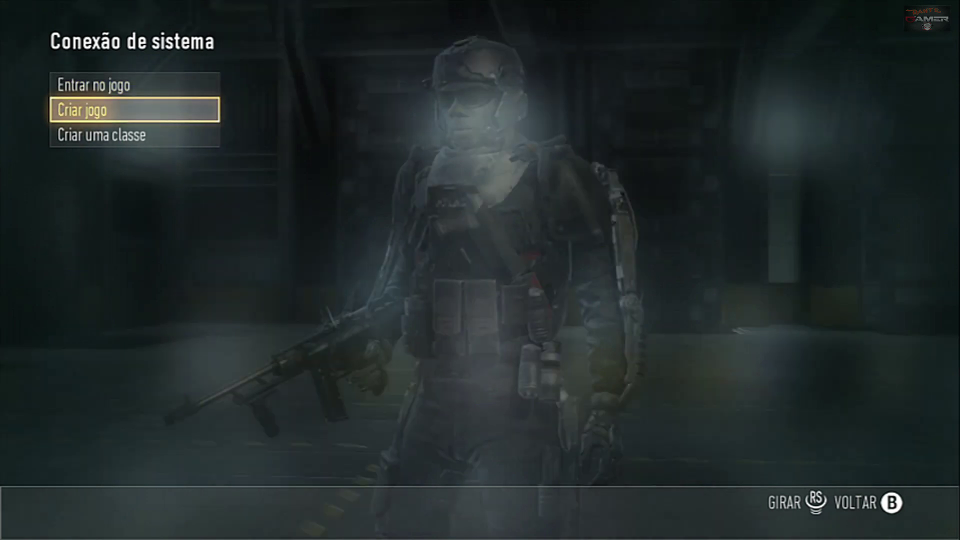
{"action": "key", "text": "Down"}
{"action": "key", "text": "Down"}
{"action": "key", "text": "Down"}
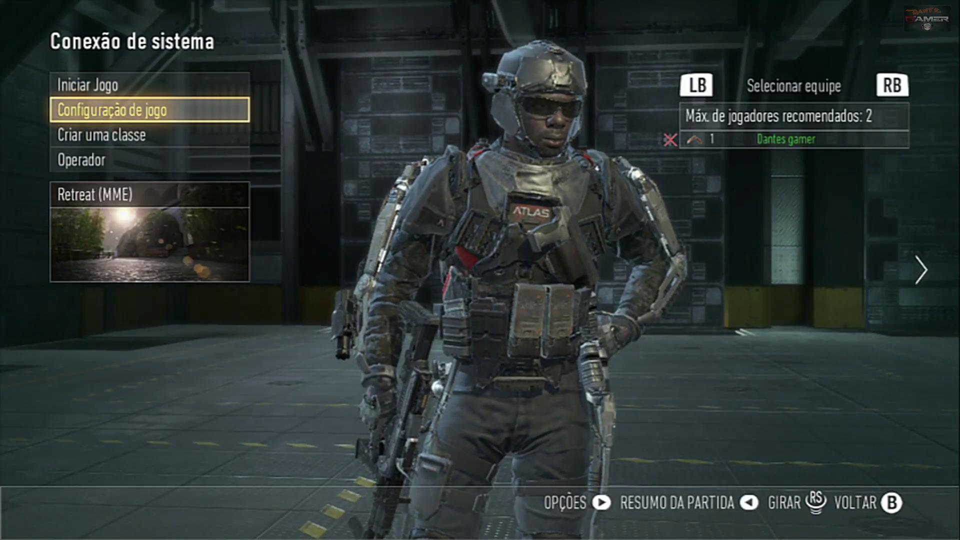
{"action": "key", "text": "Up"}
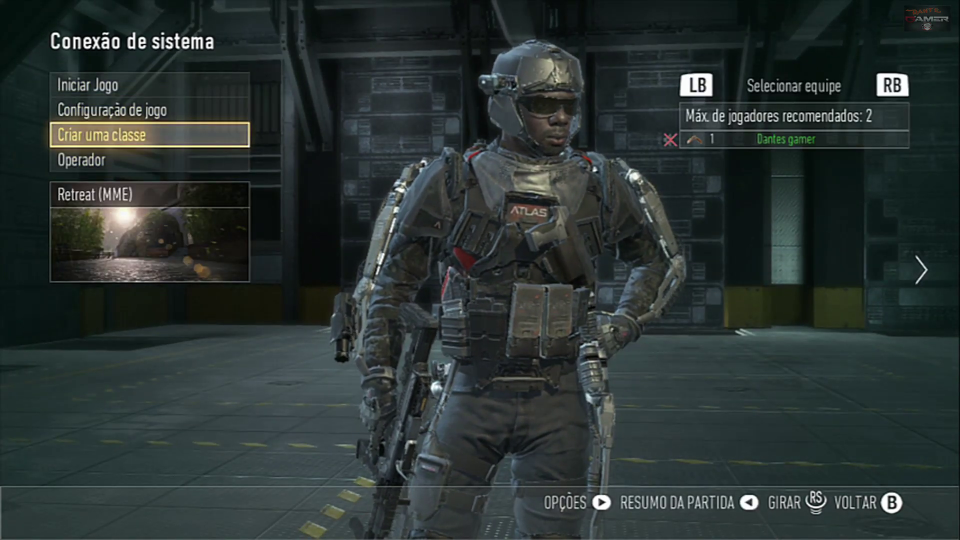